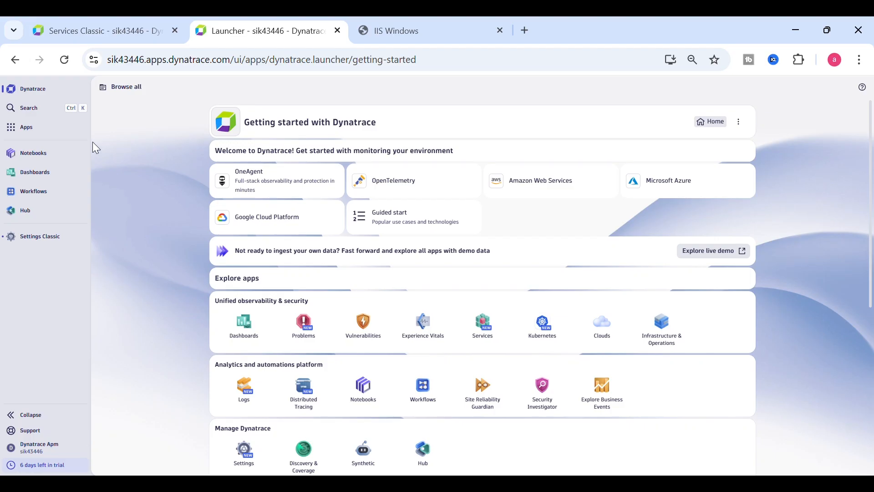
Step: Search for settings and open Preferences > Management zones in Settings Classic
{"action": "left_click", "coordinate": [27, 107]}
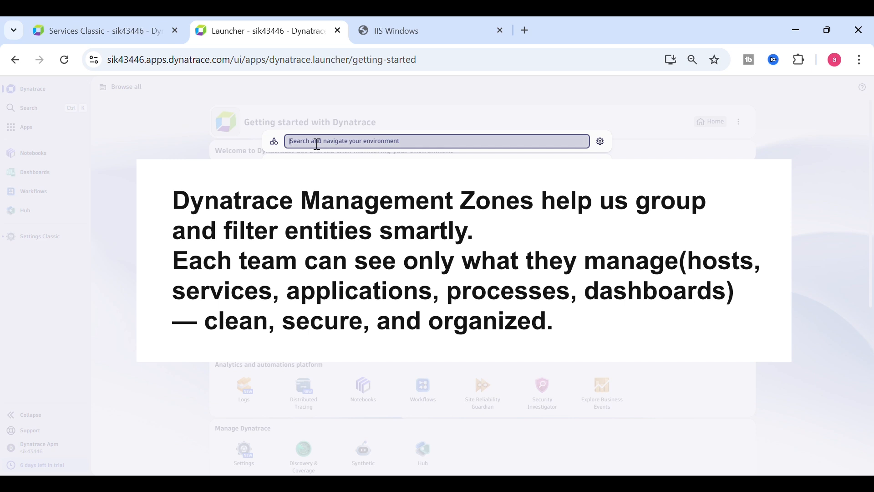
{"action": "type", "text": "settings"}
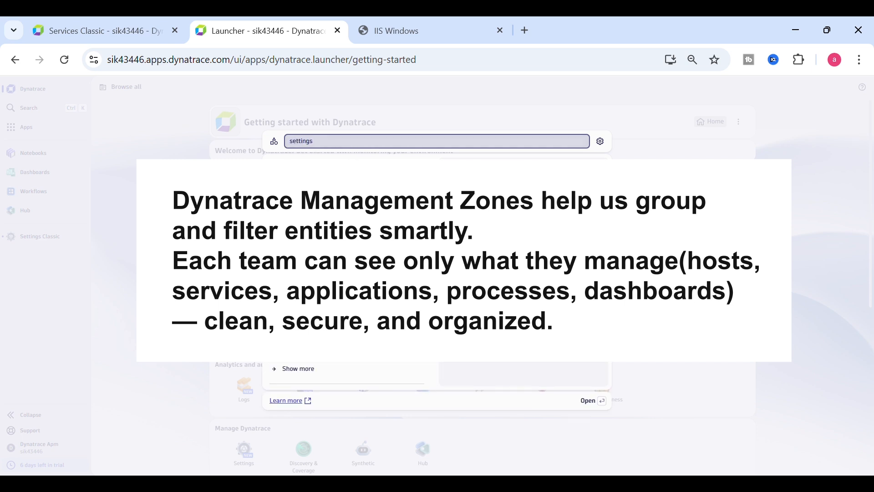
{"action": "key", "text": "Return"}
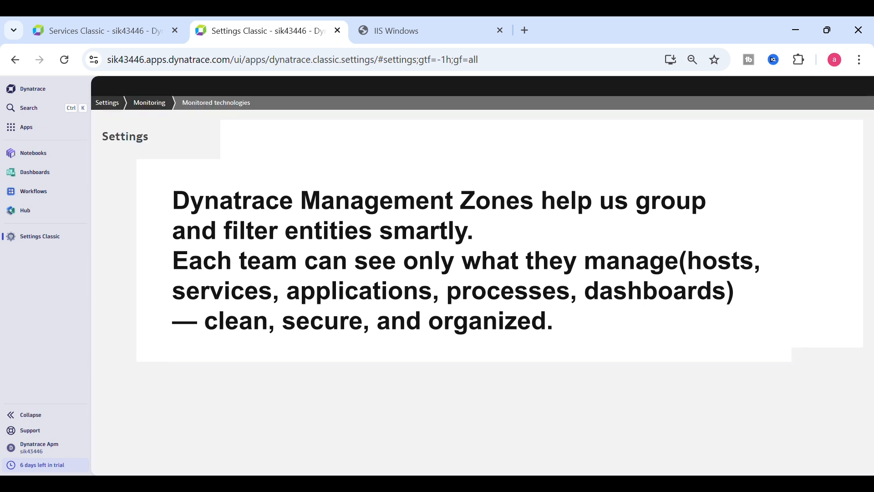
{"action": "left_click", "coordinate": [871, 189]}
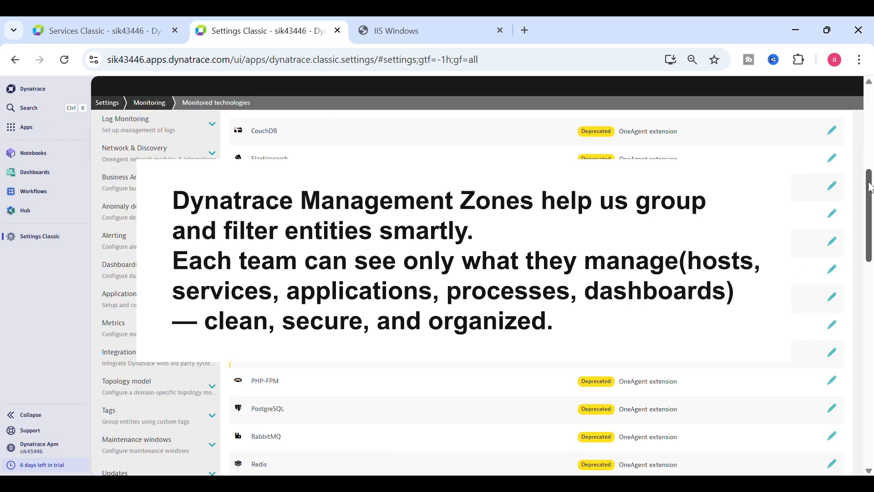
{"action": "left_click_drag", "start_coordinate": [870, 205], "coordinate": [870, 251]}
{"action": "left_click", "coordinate": [152, 238]}
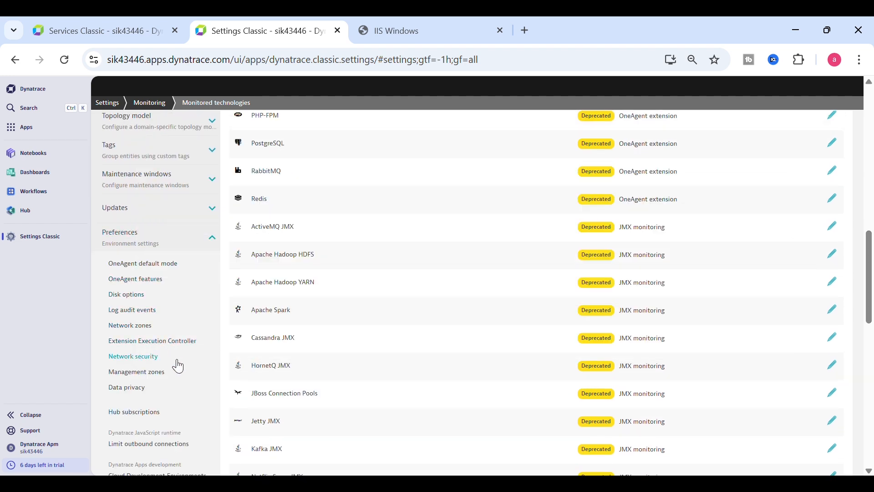
{"action": "left_click", "coordinate": [136, 372]}
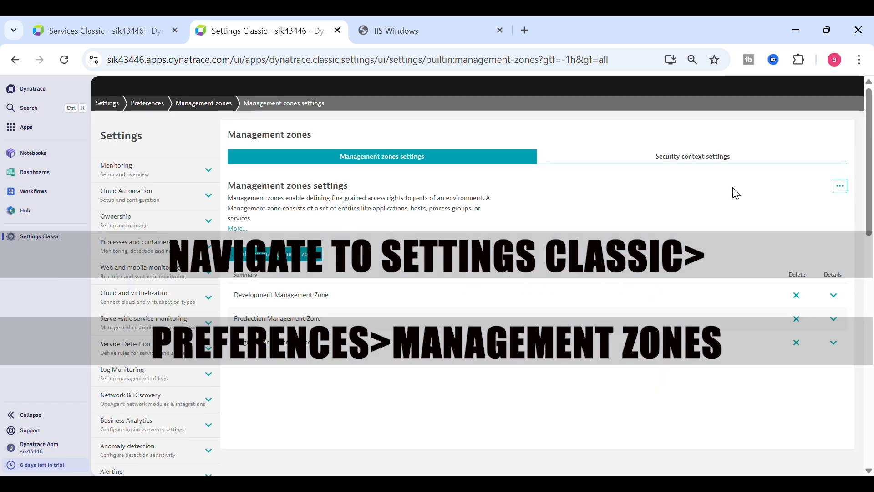
Step: Highlight the existing Development, Production and Staging zone names
{"action": "left_click_drag", "start_coordinate": [326, 387], "coordinate": [225, 302]}
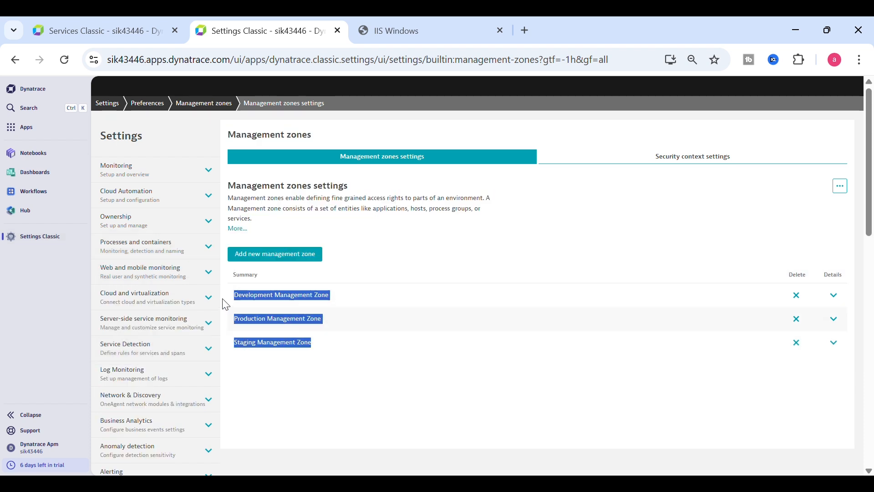
{"action": "left_click", "coordinate": [374, 258]}
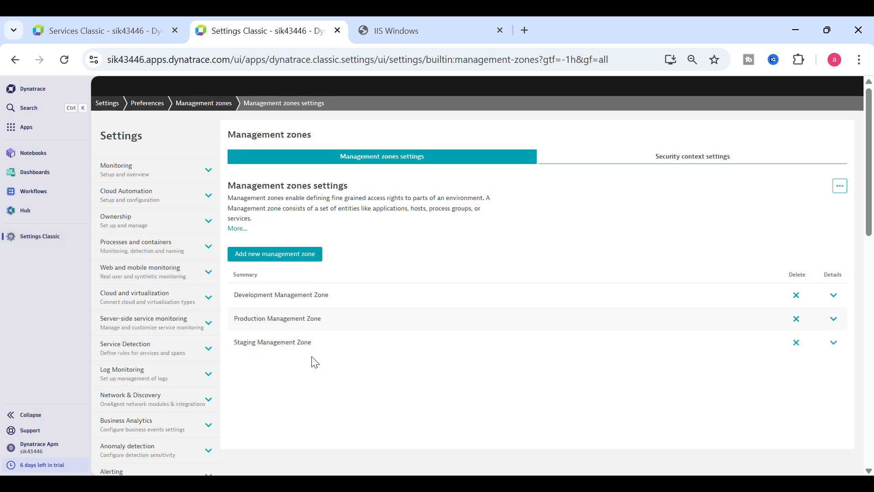
{"action": "left_click_drag", "start_coordinate": [313, 360], "coordinate": [247, 296]}
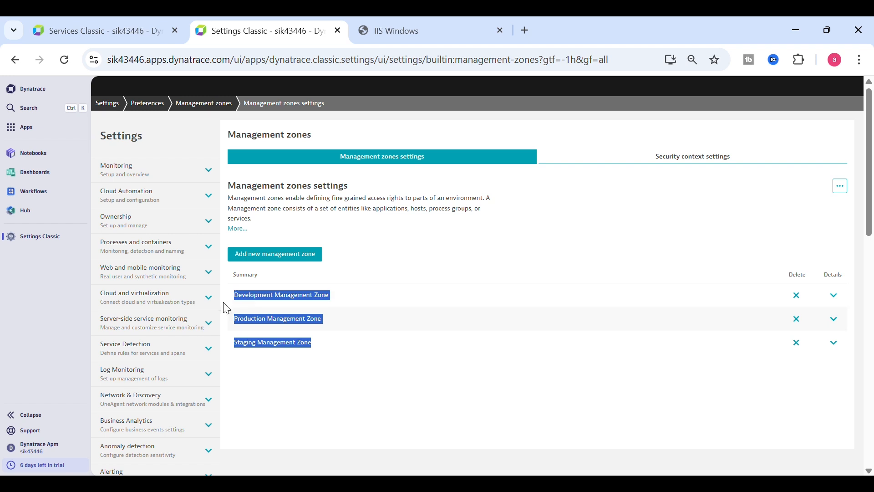
{"action": "left_click", "coordinate": [344, 258]}
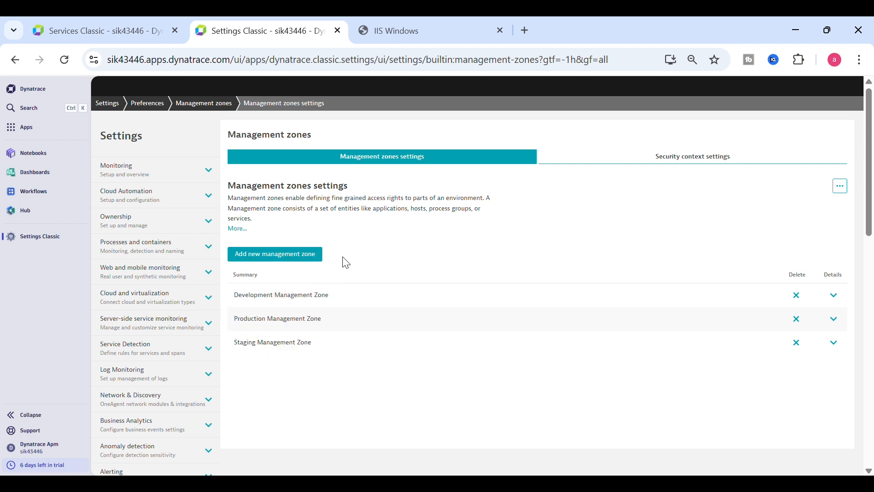
Step: Create a management zone named 'Zomato Prod App', pasting the same text as its description
{"action": "left_click", "coordinate": [298, 261]}
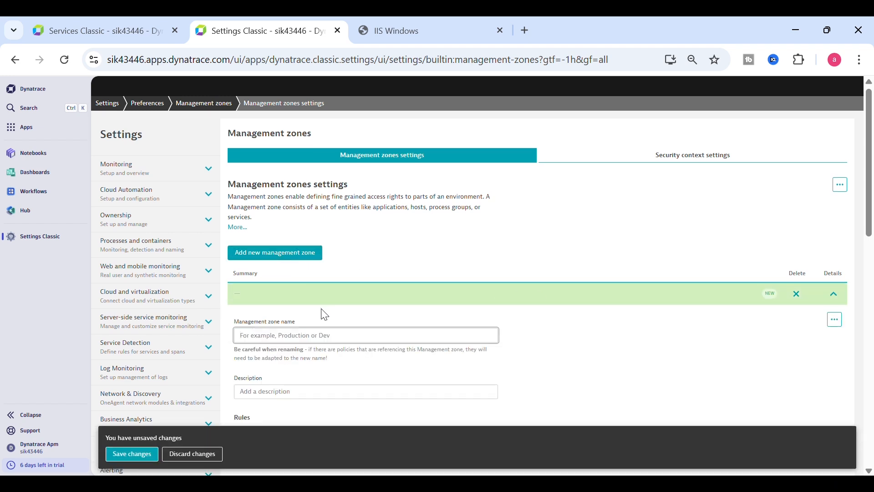
{"action": "left_click", "coordinate": [268, 340]}
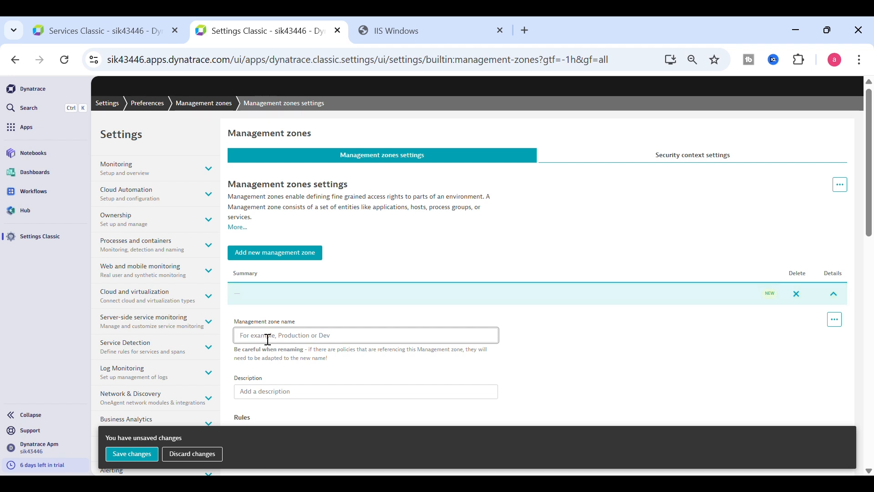
{"action": "type", "text": "Zomato P"}
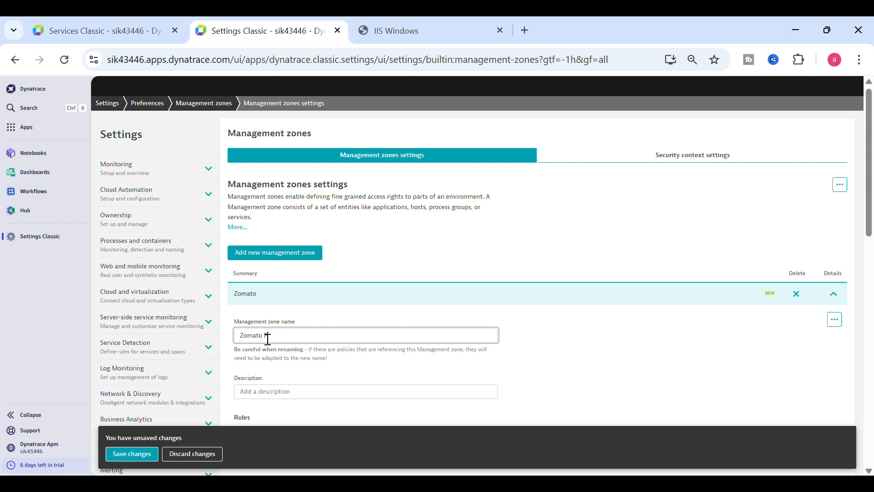
{"action": "type", "text": "duc"}
{"action": "left_click_drag", "start_coordinate": [293, 335], "coordinate": [220, 339]}
{"action": "key", "text": "ctrl+c"}
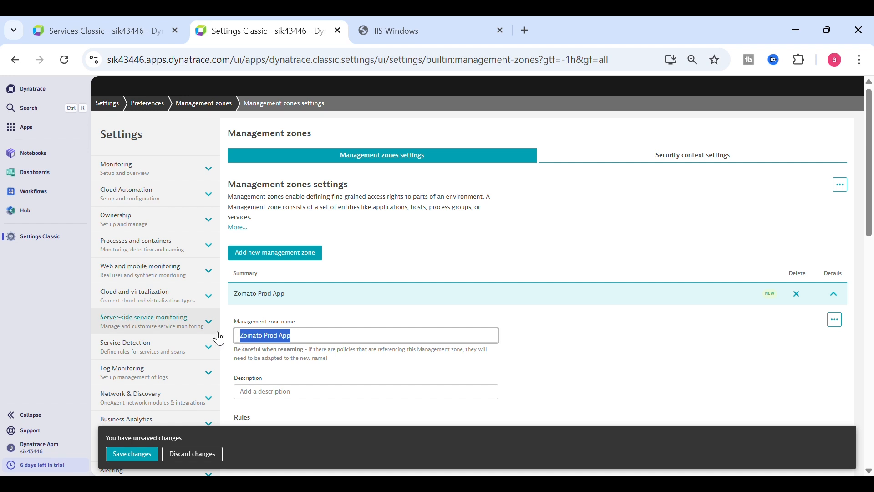
{"action": "left_click", "coordinate": [294, 394]}
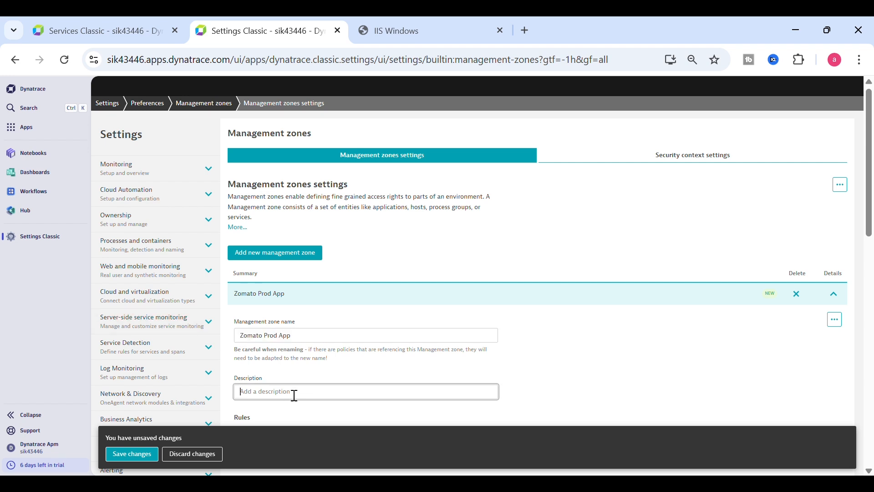
{"action": "key", "text": "ctrl+v"}
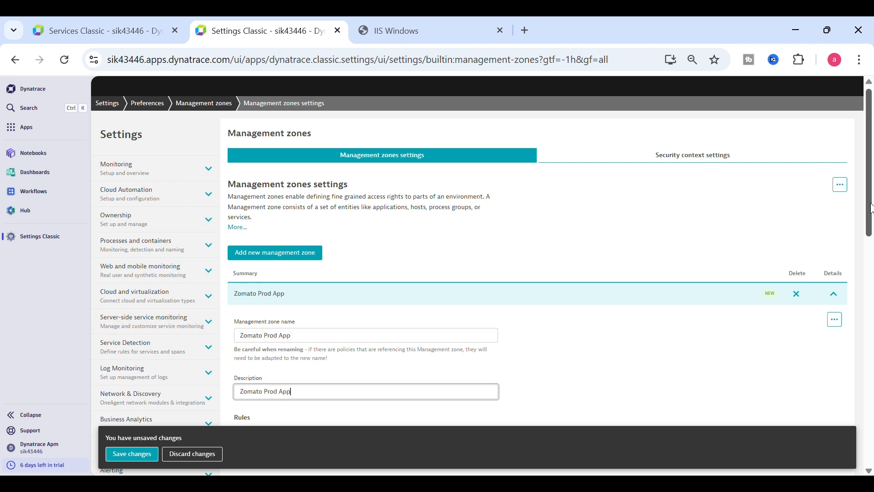
{"action": "scroll", "coordinate": [872, 255], "scroll_direction": "down", "scroll_amount": 4}
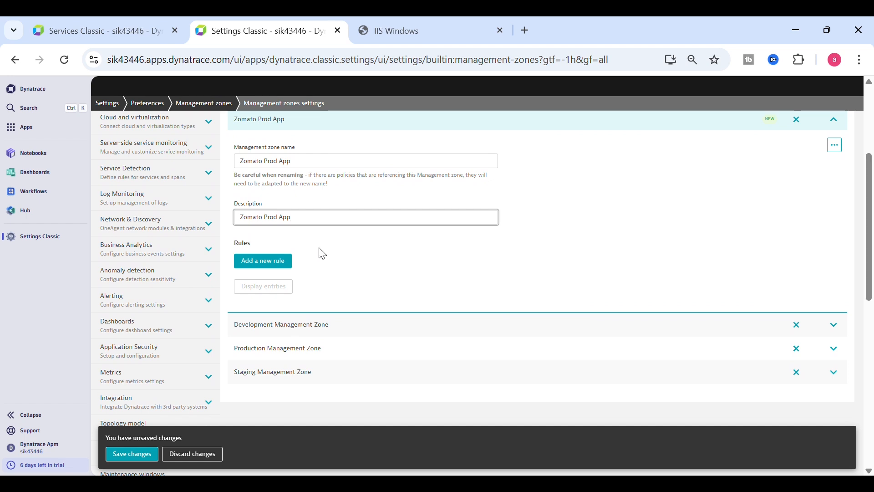
Step: Add a Monitored entity rule to the zone that applies to Hosts
{"action": "left_click", "coordinate": [267, 263]}
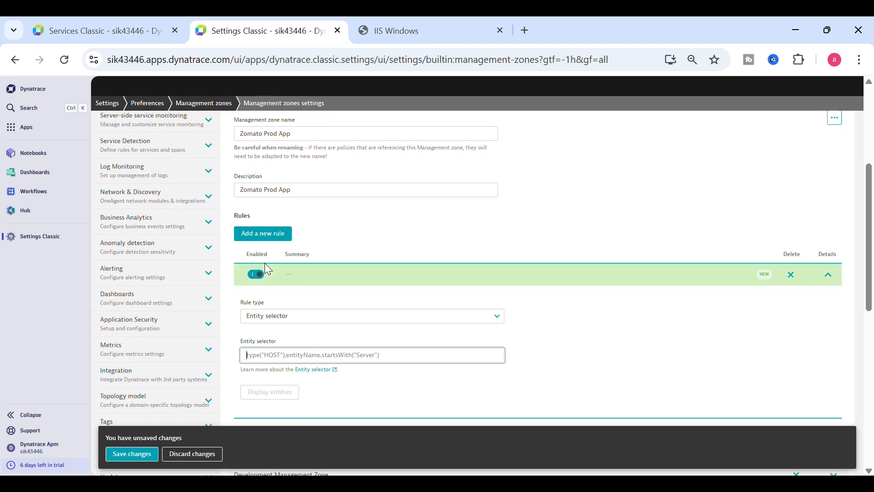
{"action": "left_click", "coordinate": [298, 319]}
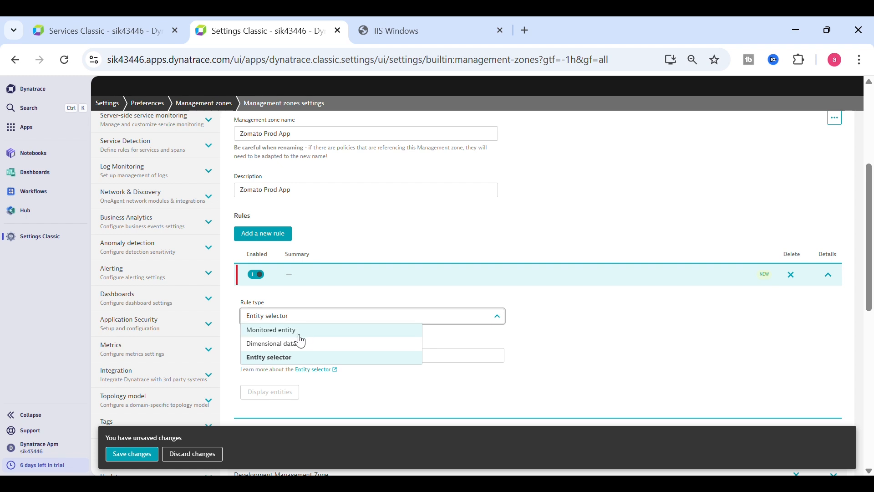
{"action": "left_click", "coordinate": [293, 330]}
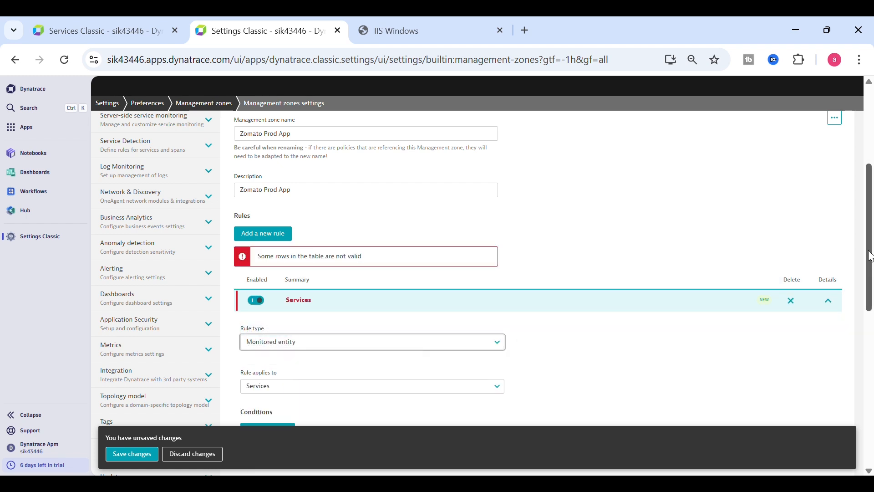
{"action": "scroll", "coordinate": [870, 257], "scroll_direction": "down", "scroll_amount": 3}
{"action": "left_click", "coordinate": [277, 241]}
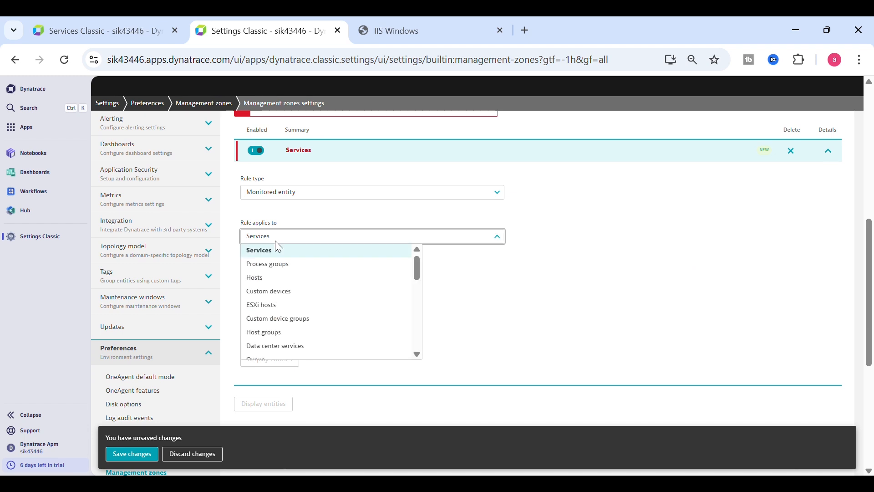
{"action": "left_click", "coordinate": [279, 278]}
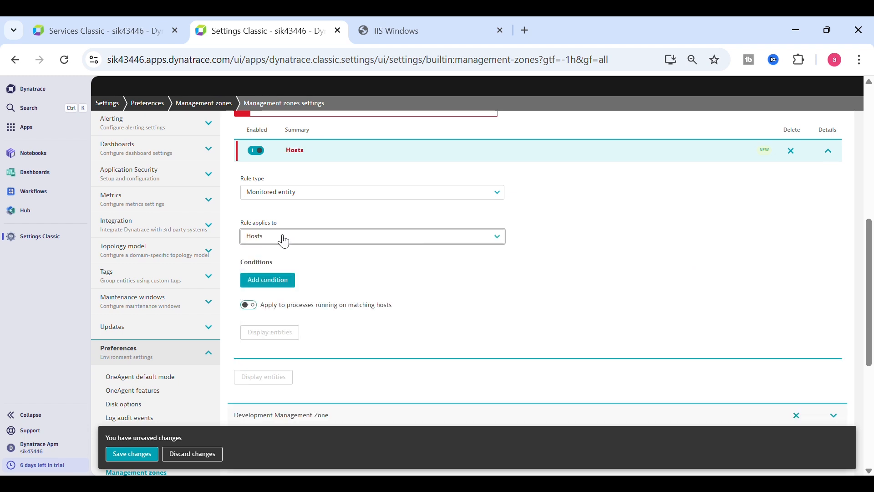
Step: Add a condition to the Hosts rule with property Host name
{"action": "left_click", "coordinate": [272, 289]}
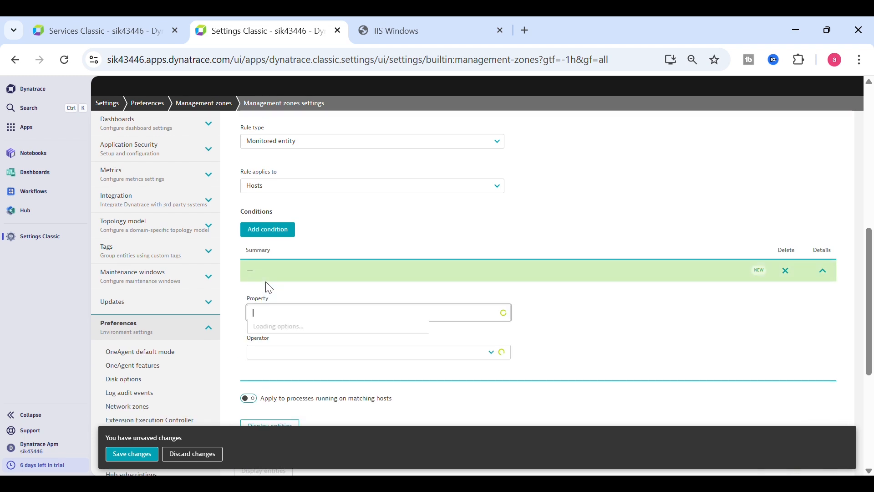
{"action": "left_click", "coordinate": [289, 307]}
{"action": "left_click_drag", "start_coordinate": [320, 316], "coordinate": [242, 308]}
{"action": "type", "text": "host"}
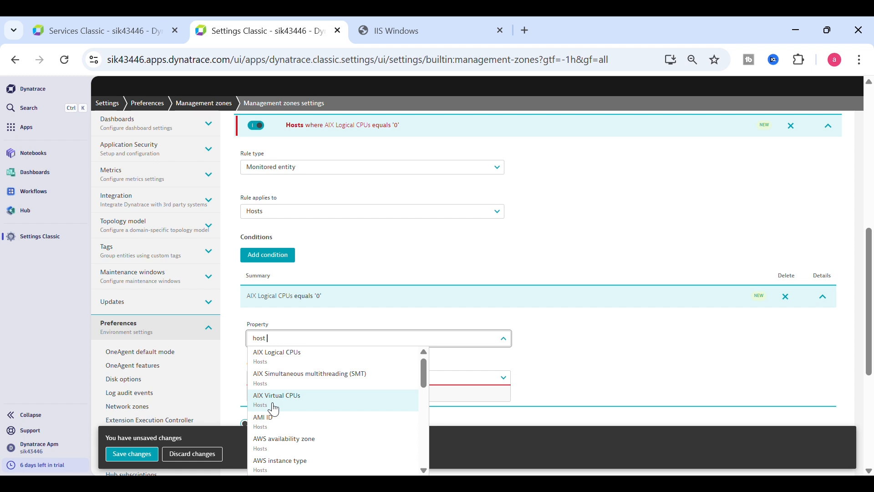
{"action": "type", "text": " na"}
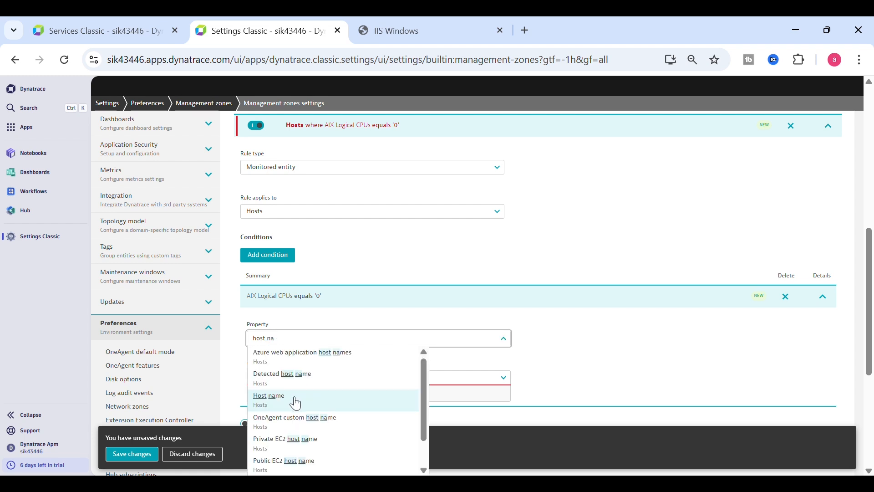
{"action": "left_click", "coordinate": [296, 398]}
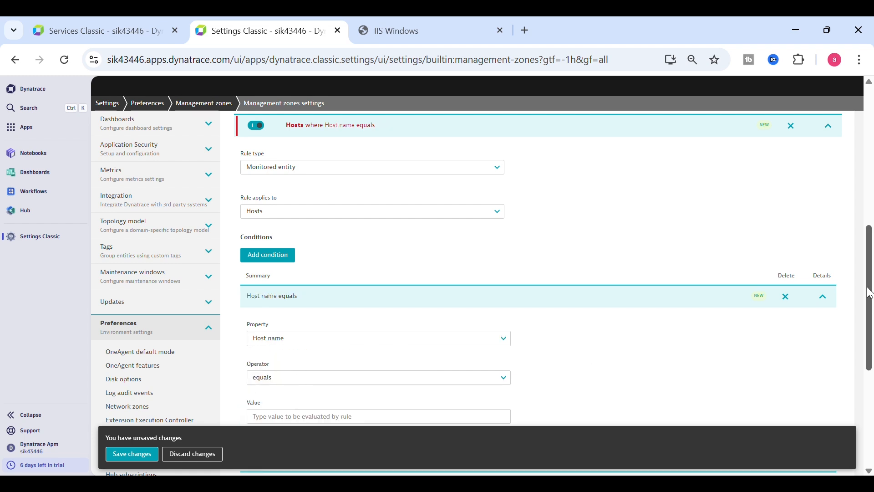
Step: Set the Host name value to 'AK', case-insensitive, and preview the single matching host AK
{"action": "scroll", "coordinate": [869, 292], "scroll_direction": "down", "scroll_amount": 3}
{"action": "left_click", "coordinate": [299, 287]}
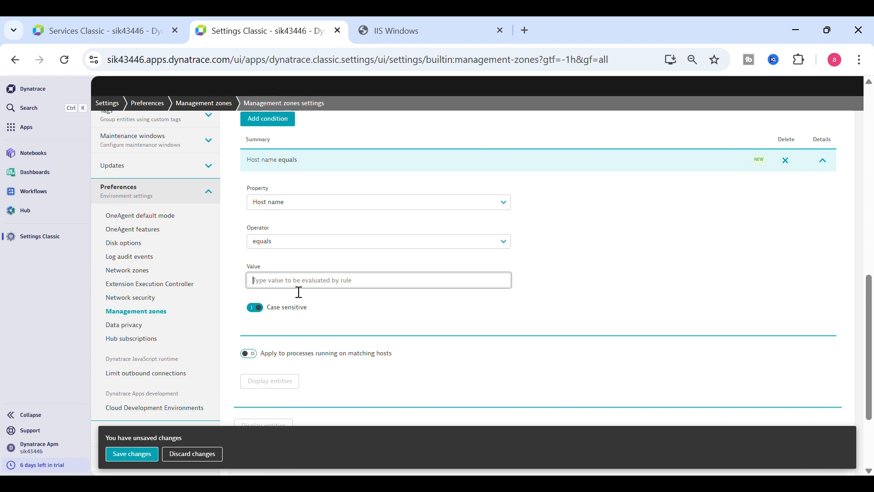
{"action": "type", "text": "d"}
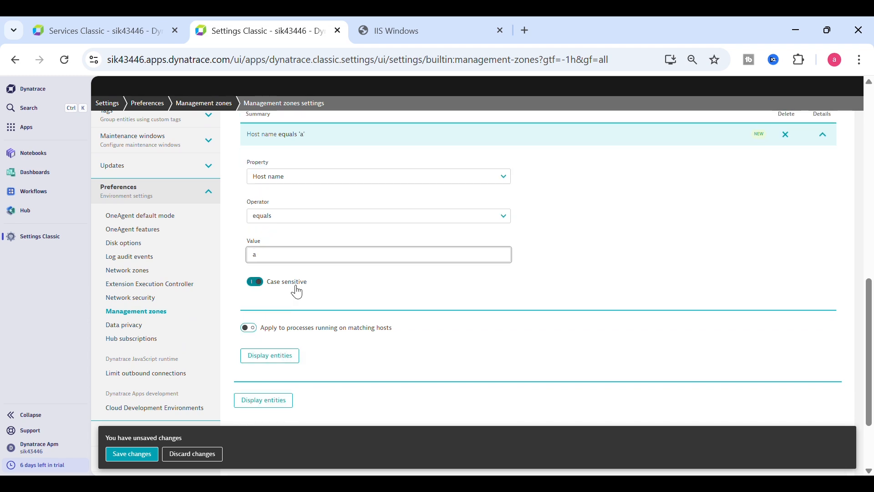
{"action": "key", "text": "BackSpace"}
{"action": "type", "text": "A"}
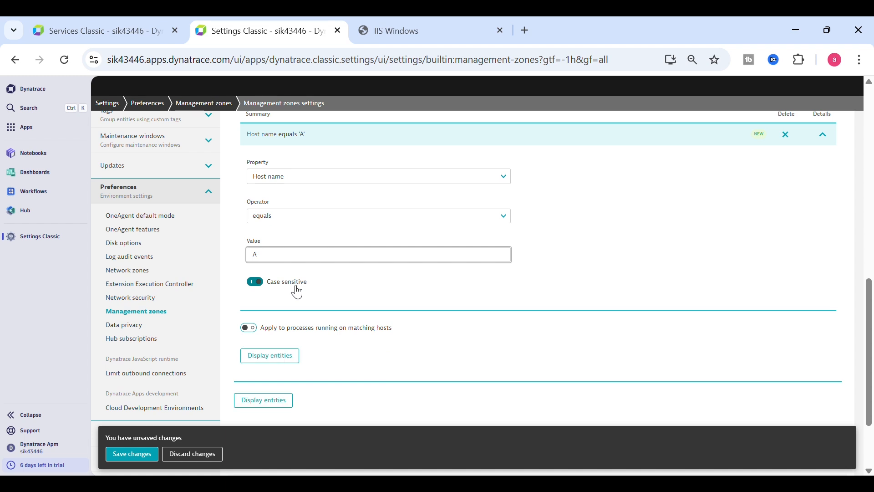
{"action": "type", "text": "K"}
{"action": "left_click", "coordinate": [256, 284]}
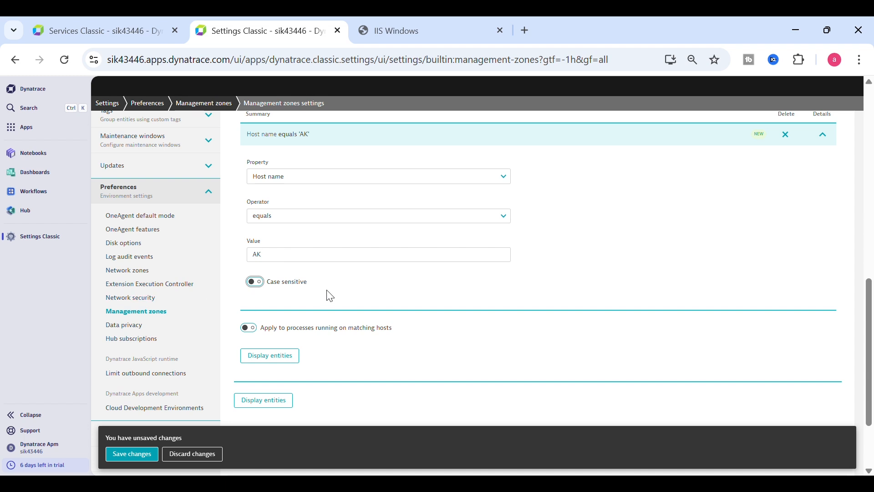
{"action": "left_click", "coordinate": [274, 357]}
{"action": "left_click_drag", "start_coordinate": [868, 269], "coordinate": [868, 295]}
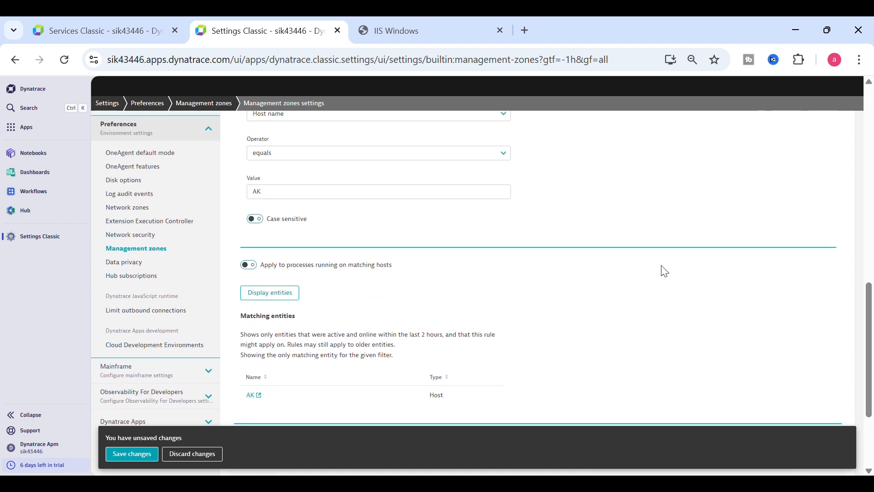
Step: Include processes on matching hosts, page through the matching entities, and save the zone
{"action": "left_click", "coordinate": [249, 265]}
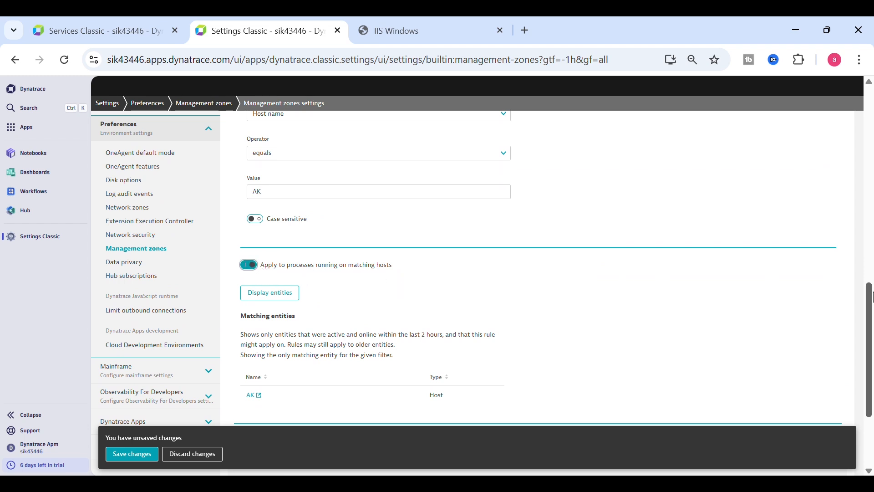
{"action": "scroll", "coordinate": [872, 296], "scroll_direction": "down", "scroll_amount": 3}
{"action": "left_click", "coordinate": [290, 163]}
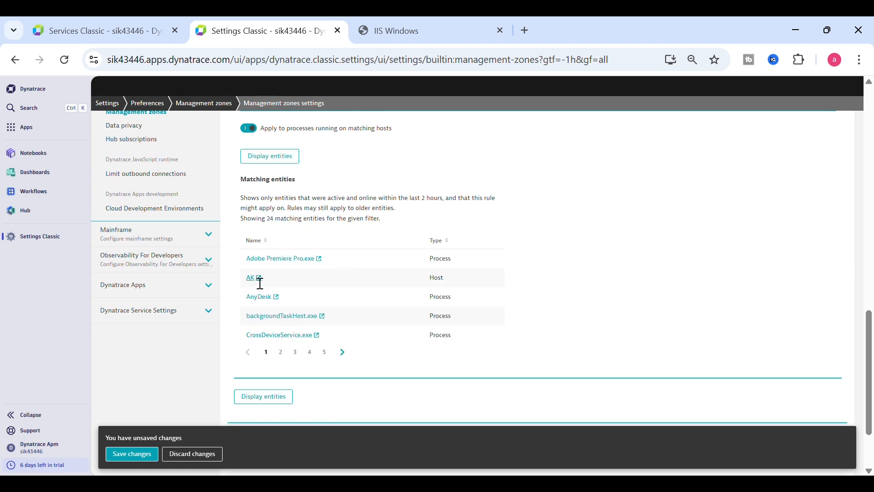
{"action": "left_click_drag", "start_coordinate": [259, 283], "coordinate": [248, 279]}
{"action": "left_click", "coordinate": [287, 354]}
{"action": "left_click", "coordinate": [295, 353]}
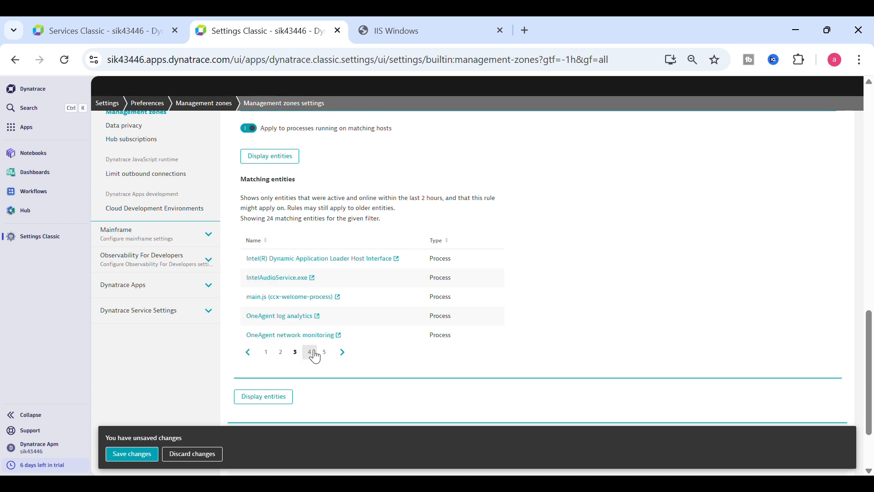
{"action": "left_click", "coordinate": [310, 354]}
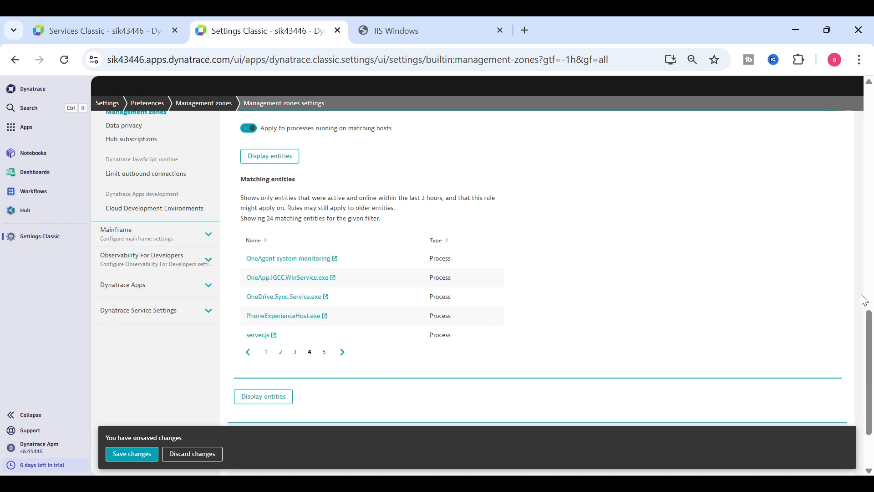
{"action": "scroll", "coordinate": [870, 313], "scroll_direction": "up", "scroll_amount": 7}
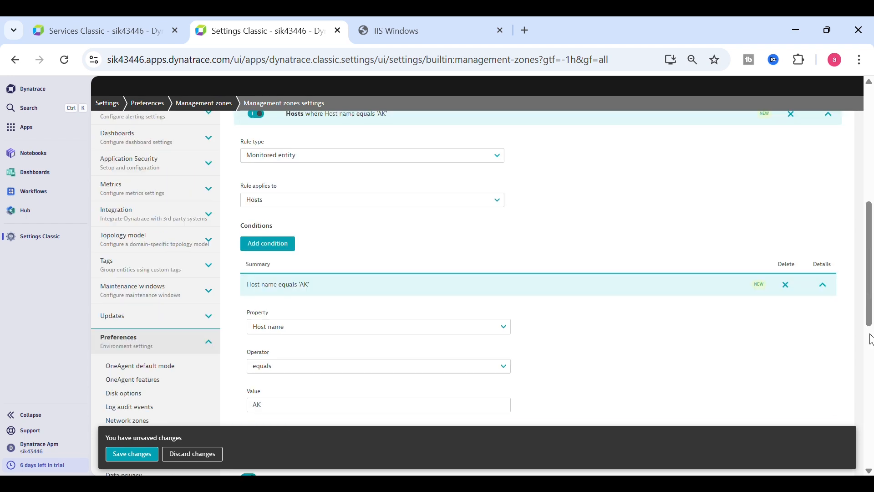
{"action": "left_click", "coordinate": [145, 456]}
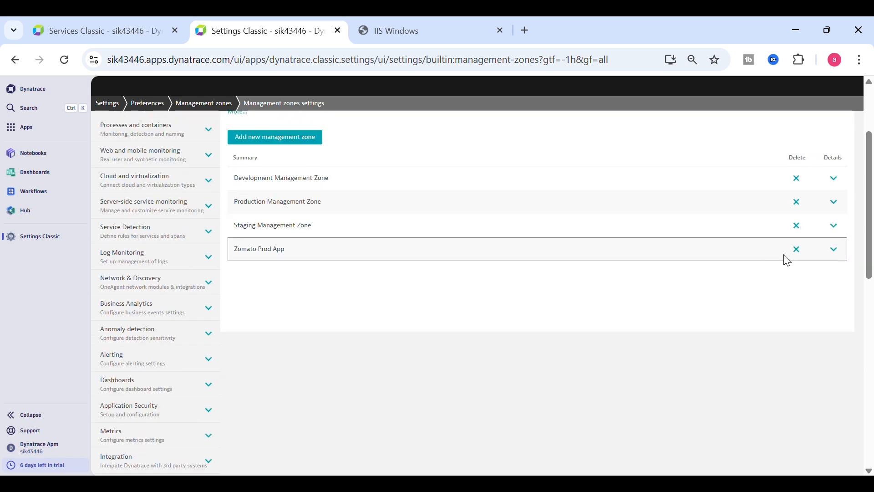
Step: Expand Zomato Prod App and add a new Monitored entity rule for Services
{"action": "left_click", "coordinate": [834, 250]}
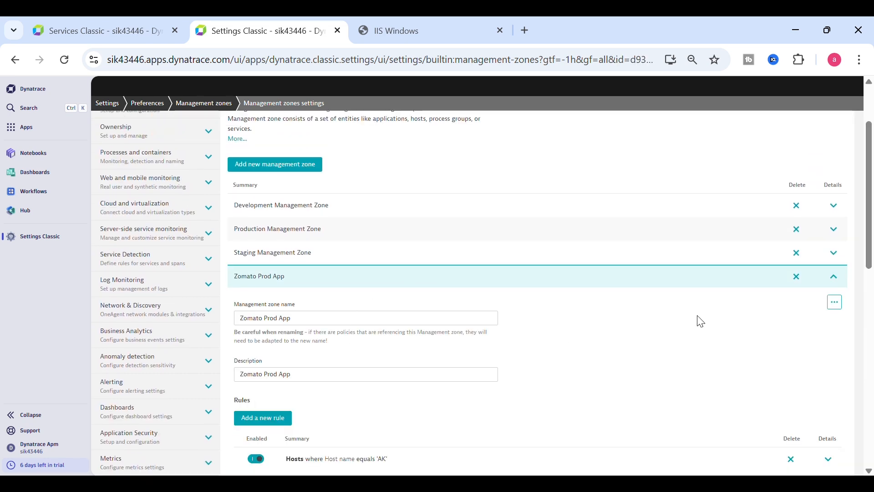
{"action": "left_click_drag", "start_coordinate": [870, 237], "coordinate": [870, 287]}
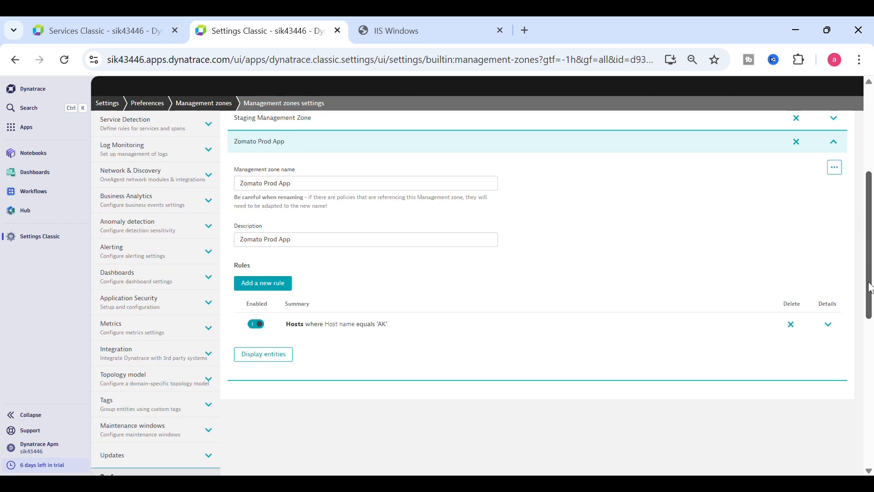
{"action": "left_click", "coordinate": [278, 286]}
{"action": "left_click", "coordinate": [299, 331]}
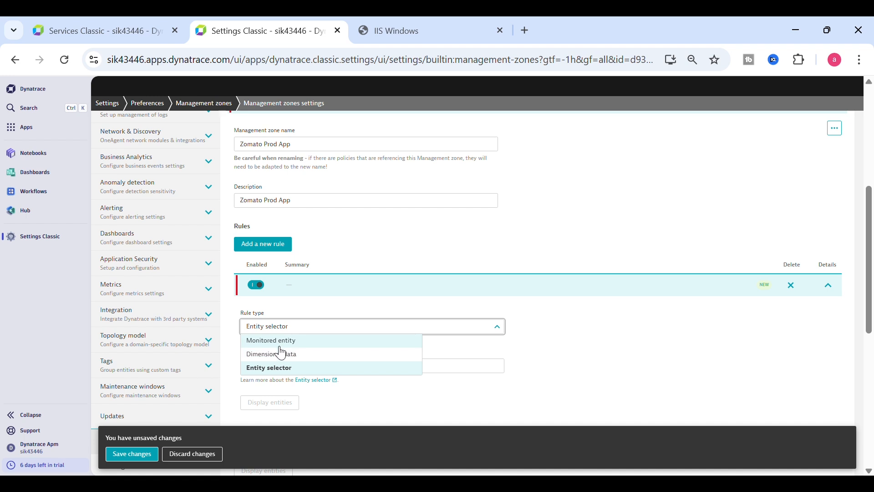
{"action": "left_click", "coordinate": [278, 341]}
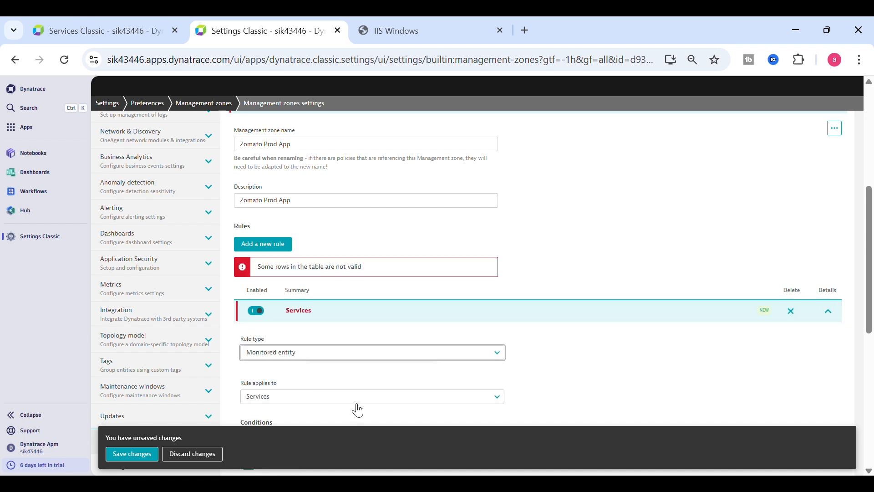
{"action": "left_click_drag", "start_coordinate": [870, 268], "coordinate": [869, 338]}
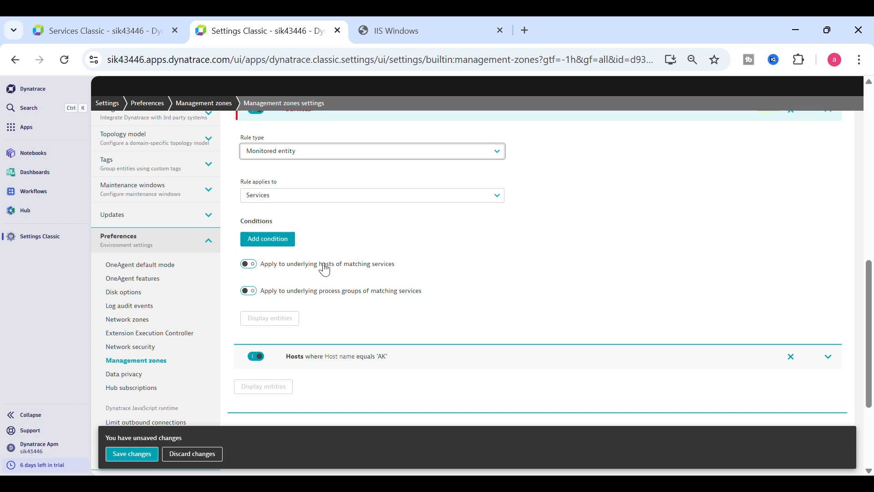
Step: Add a Service name condition to the Services rule, searching 'SER', and focus its empty value
{"action": "left_click", "coordinate": [273, 237]}
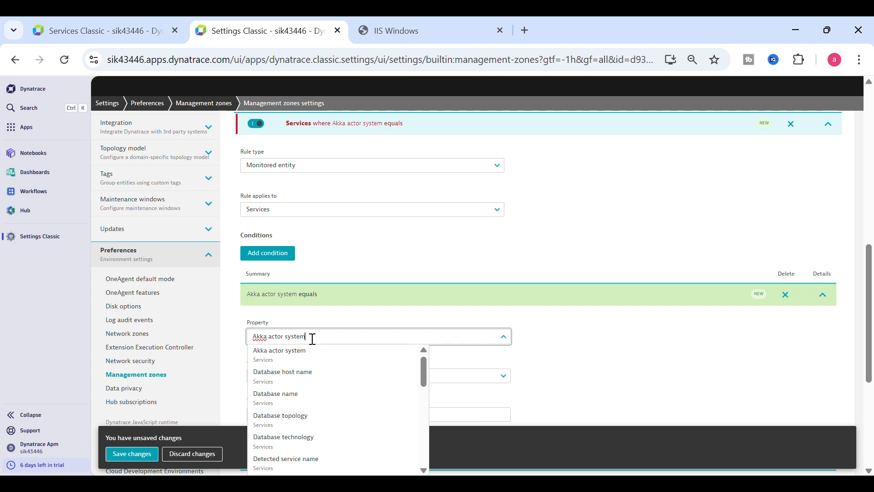
{"action": "left_click_drag", "start_coordinate": [308, 337], "coordinate": [238, 336]}
{"action": "type", "text": "SER"}
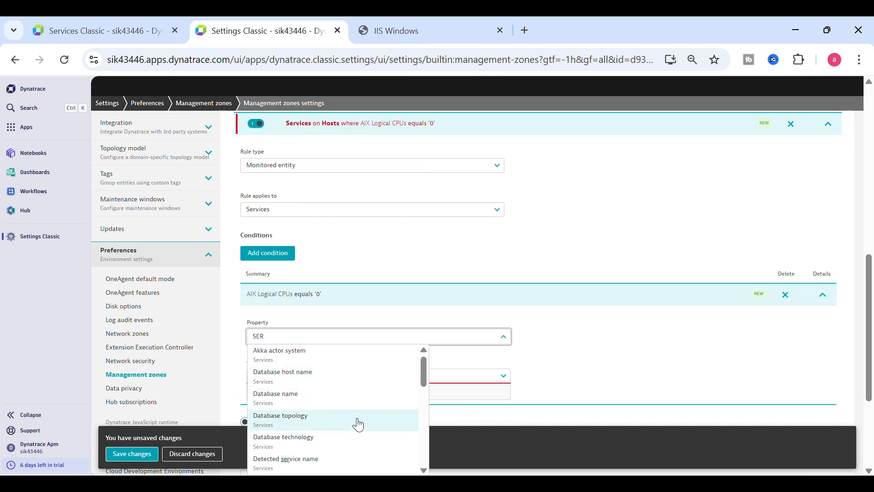
{"action": "left_click_drag", "start_coordinate": [423, 375], "coordinate": [421, 417]}
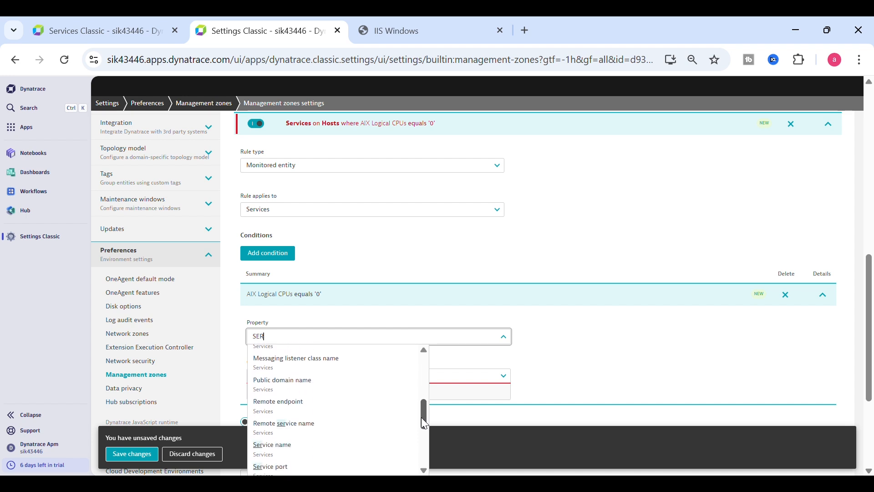
{"action": "left_click", "coordinate": [273, 451]}
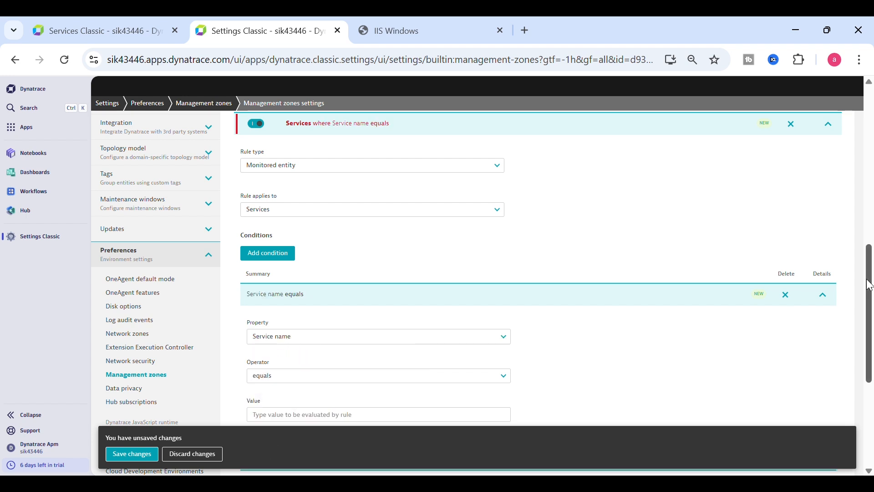
{"action": "scroll", "coordinate": [869, 286], "scroll_direction": "down", "scroll_amount": 4}
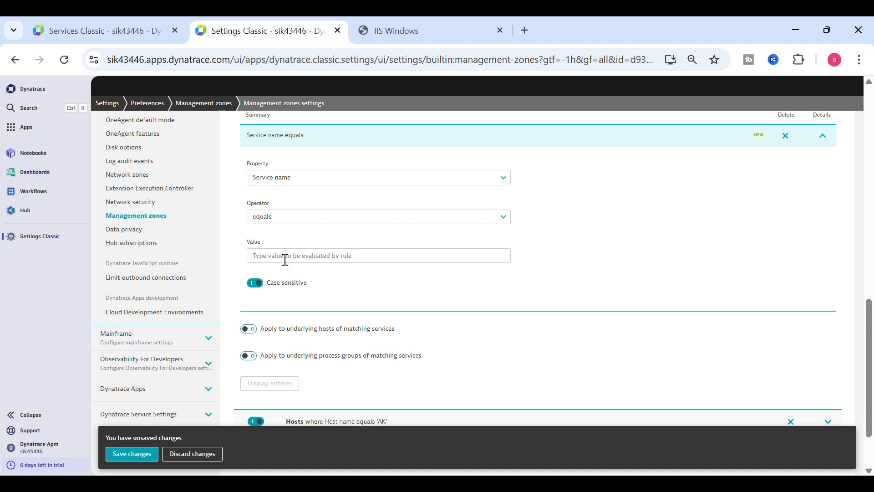
{"action": "left_click", "coordinate": [285, 260]}
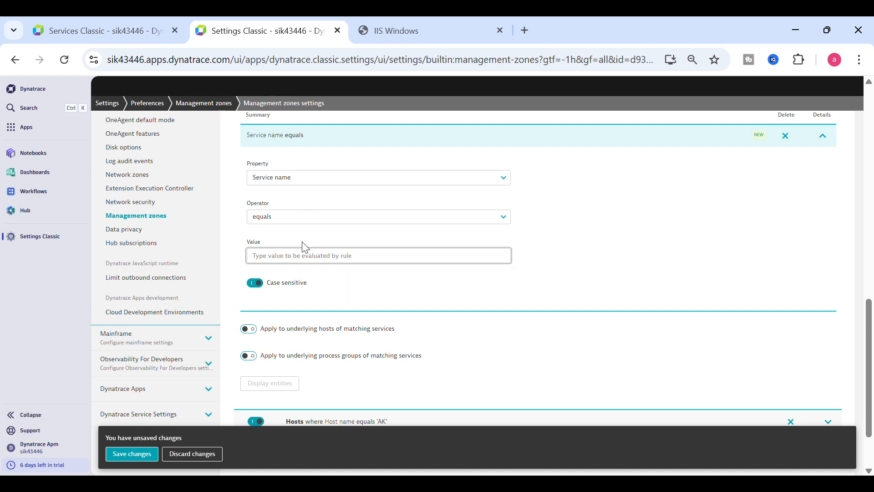
{"action": "left_click", "coordinate": [125, 34]}
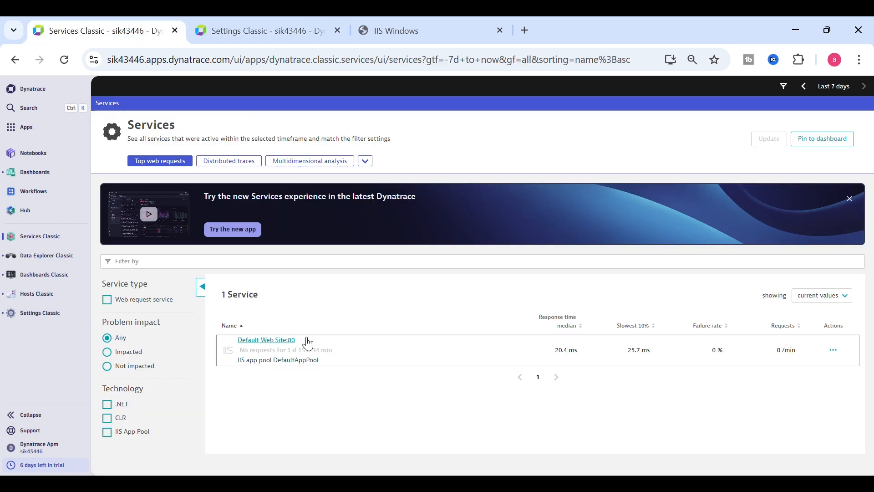
{"action": "left_click", "coordinate": [273, 340]}
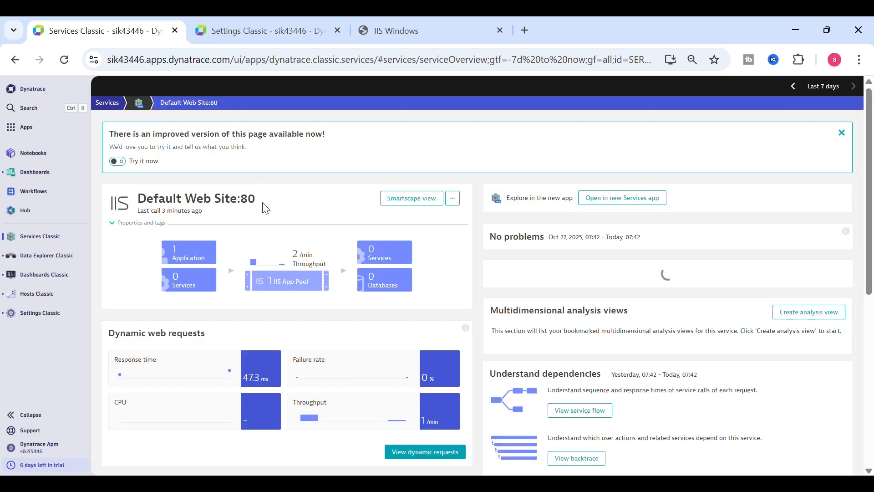
{"action": "left_click_drag", "start_coordinate": [262, 203], "coordinate": [146, 201]}
{"action": "key", "text": "ctrl+c"}
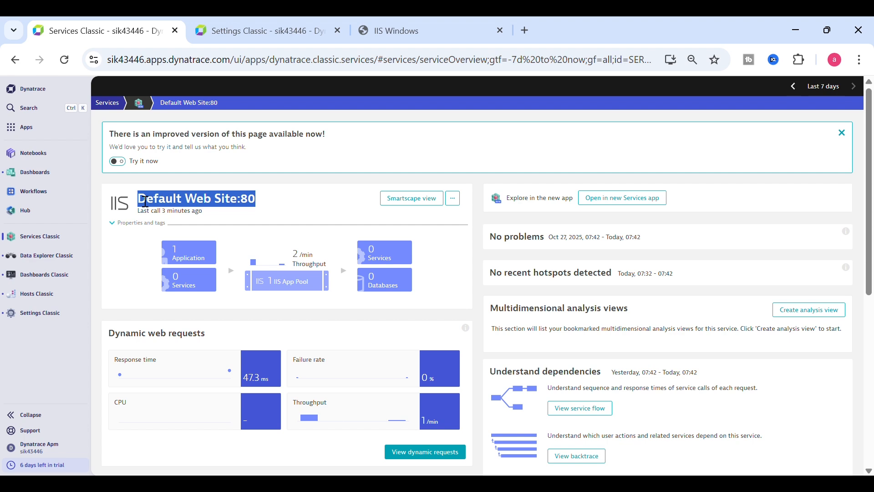
{"action": "left_click", "coordinate": [270, 35]}
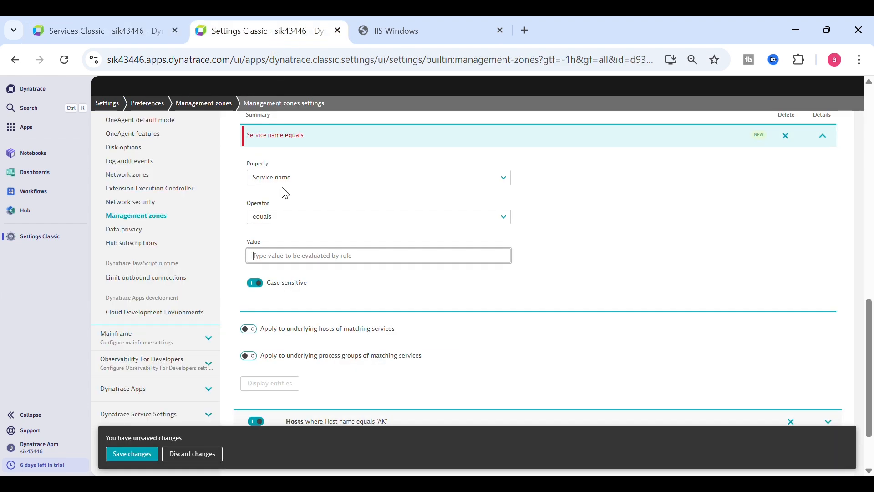
Step: Set the Service name value to 'Default Web Site:80', case-insensitive, verify the match, and save
{"action": "left_click", "coordinate": [294, 255]}
{"action": "key", "text": "ctrl+v"}
{"action": "scroll", "coordinate": [293, 263], "scroll_direction": "down", "scroll_amount": 1}
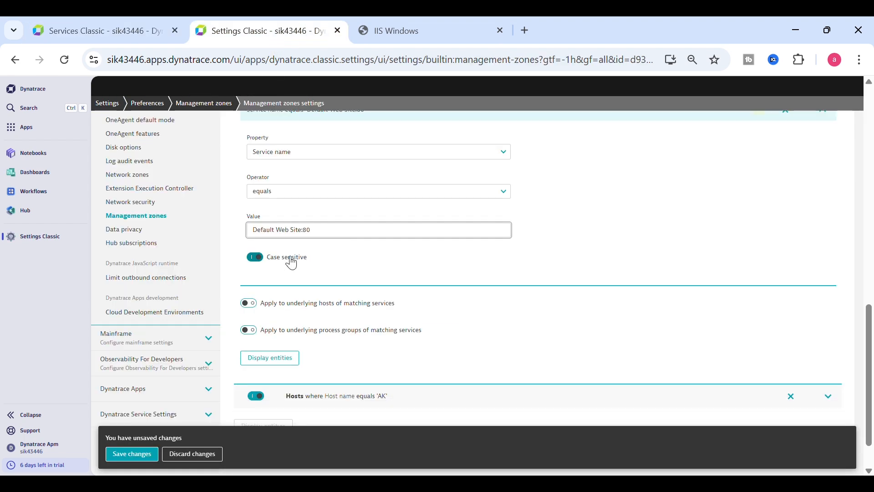
{"action": "left_click", "coordinate": [254, 257]}
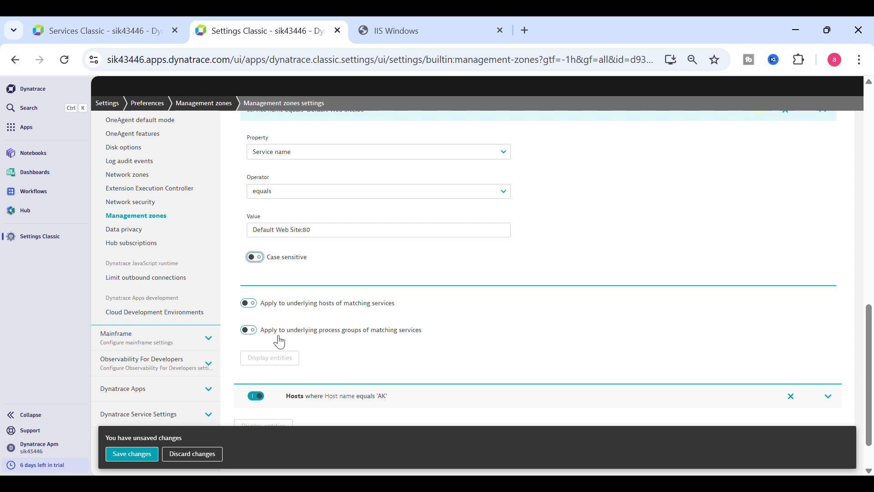
{"action": "left_click", "coordinate": [274, 360]}
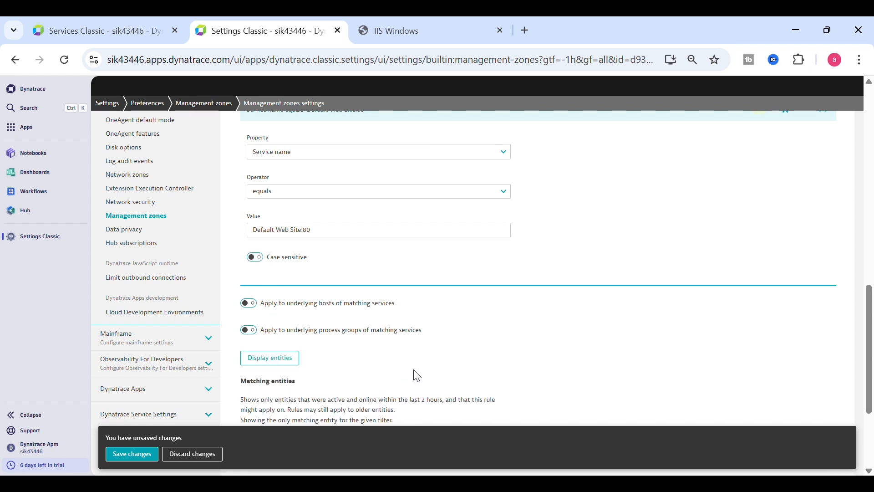
{"action": "left_click_drag", "start_coordinate": [867, 312], "coordinate": [867, 361]}
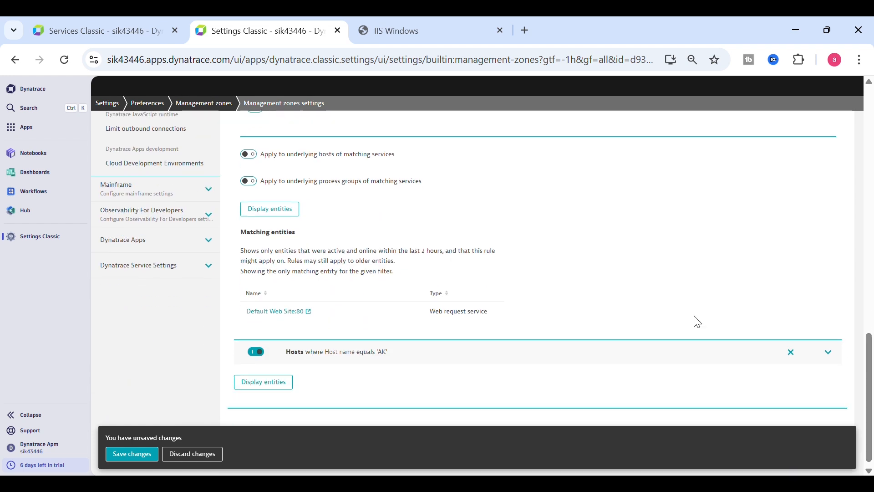
{"action": "left_click_drag", "start_coordinate": [378, 320], "coordinate": [244, 314]}
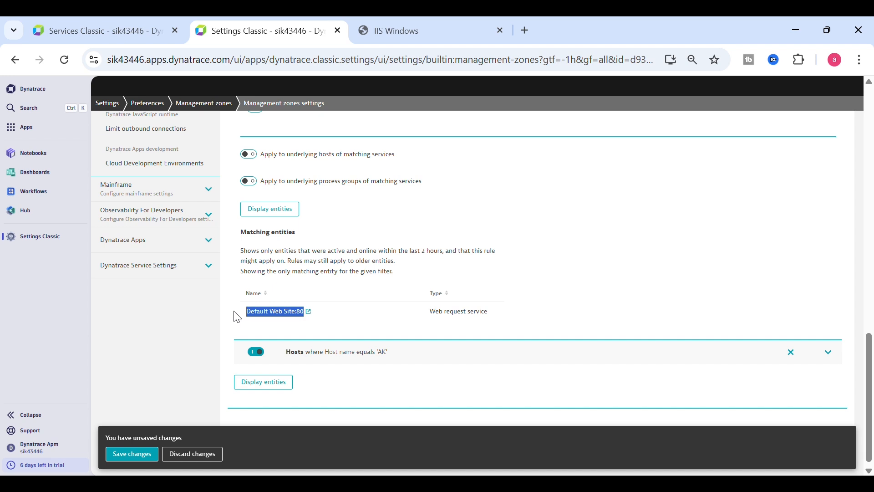
{"action": "left_click", "coordinate": [137, 454]}
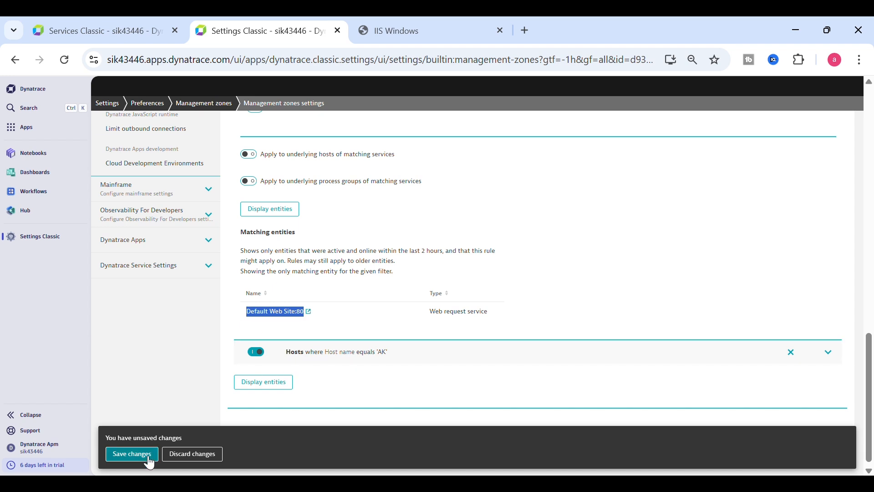
Step: Expand the Zomato Prod App zone, its Hosts rule, and the 'Host name equals AK' condition
{"action": "scroll", "coordinate": [753, 273], "scroll_direction": "up", "scroll_amount": 3}
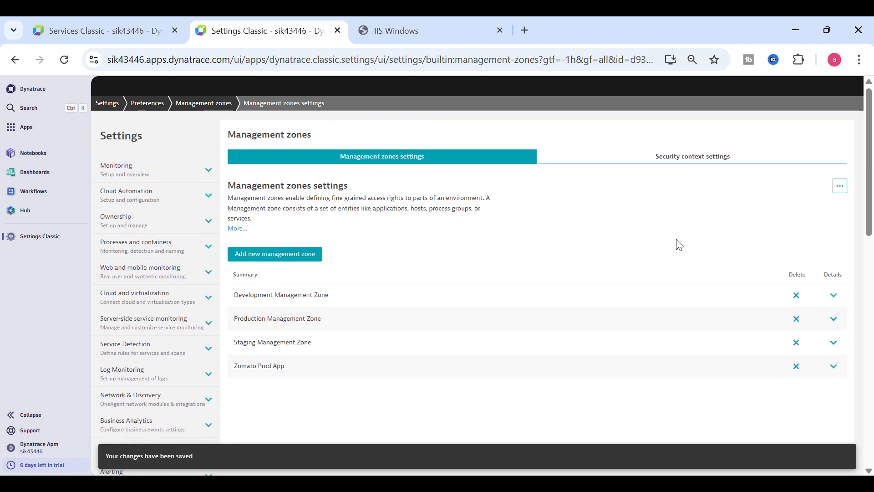
{"action": "left_click", "coordinate": [835, 366]}
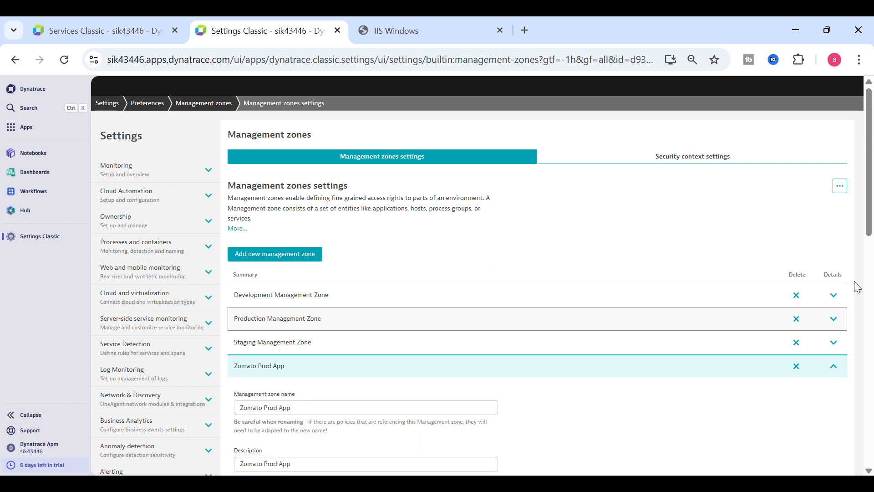
{"action": "scroll", "coordinate": [871, 331], "scroll_direction": "down", "scroll_amount": 6}
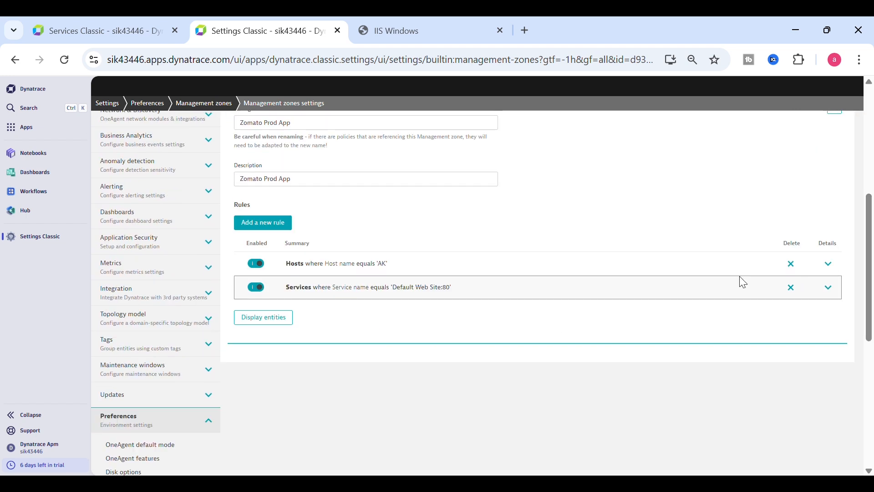
{"action": "left_click", "coordinate": [833, 269]}
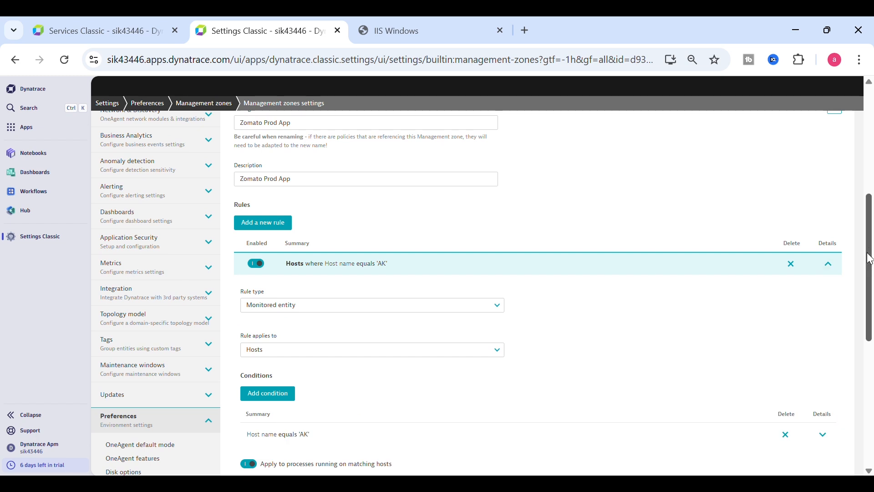
{"action": "left_click_drag", "start_coordinate": [870, 254], "coordinate": [870, 323]}
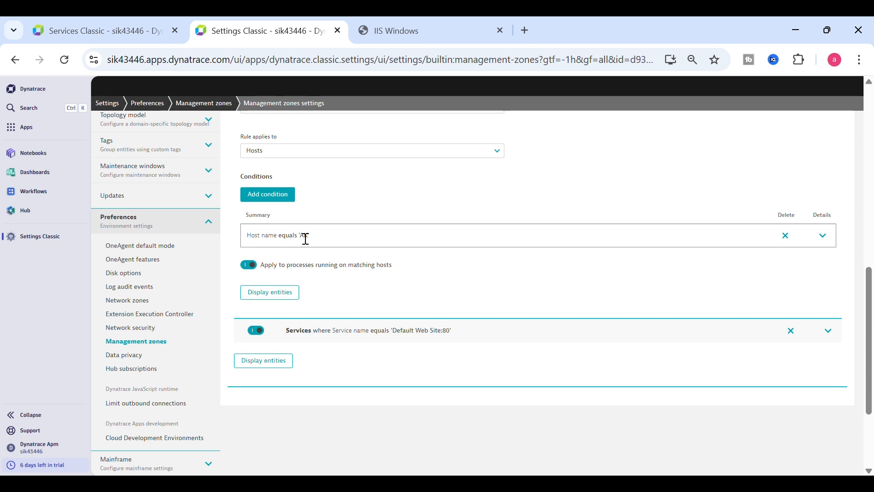
{"action": "left_click", "coordinate": [829, 240]}
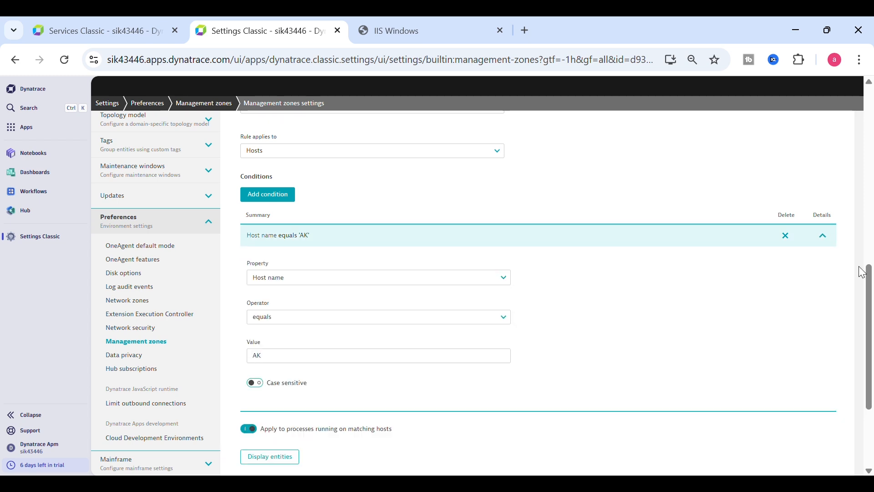
{"action": "left_click_drag", "start_coordinate": [866, 273], "coordinate": [870, 310]}
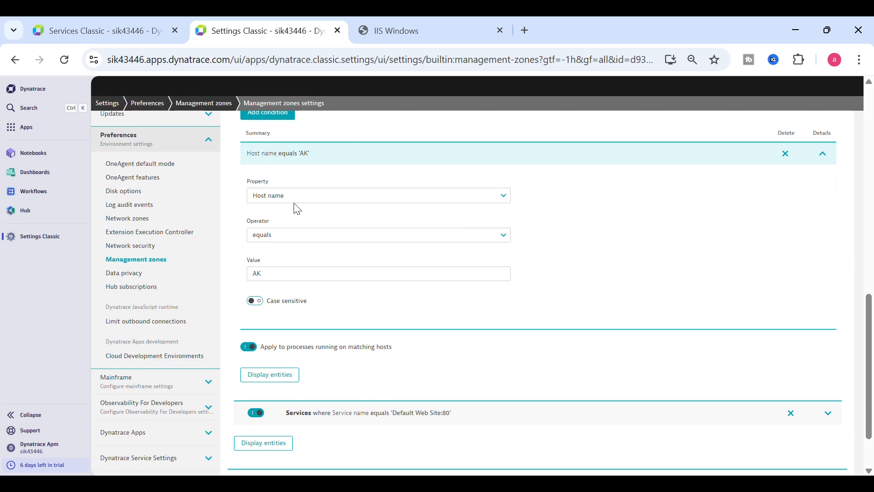
Step: Change the Hosts condition operator to contains regex
{"action": "left_click", "coordinate": [283, 241]}
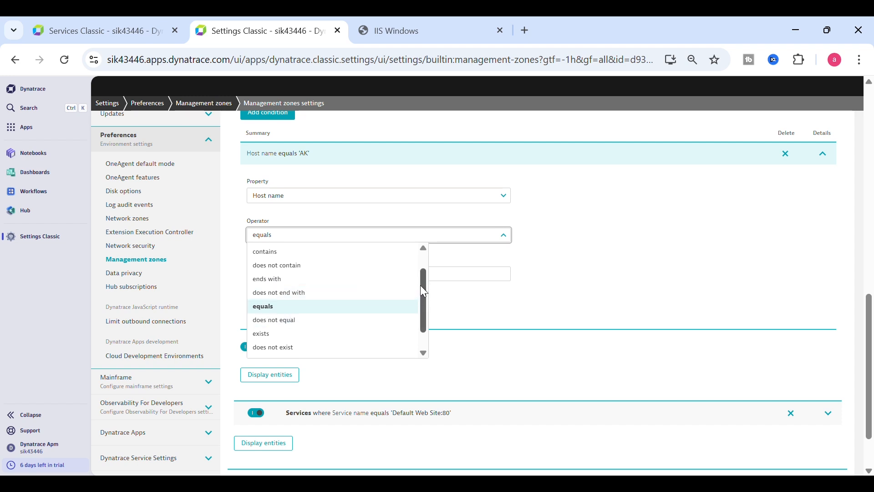
{"action": "left_click_drag", "start_coordinate": [423, 291], "coordinate": [425, 320]}
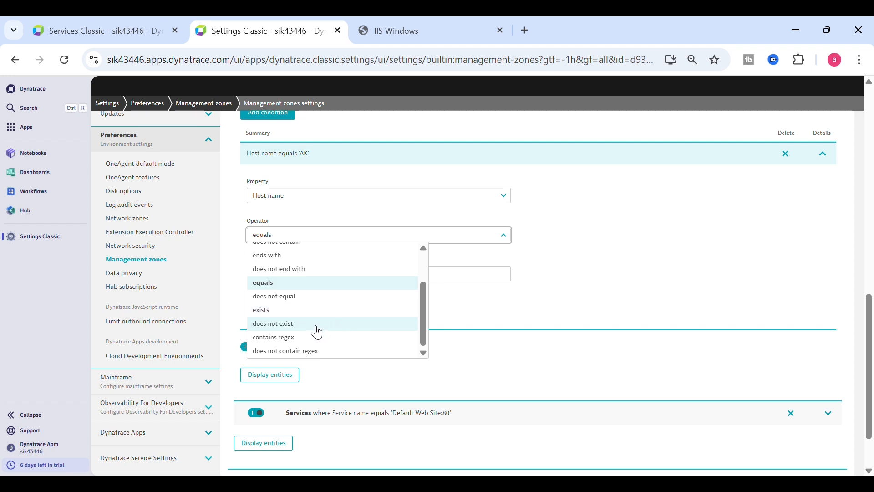
{"action": "left_click", "coordinate": [296, 338]}
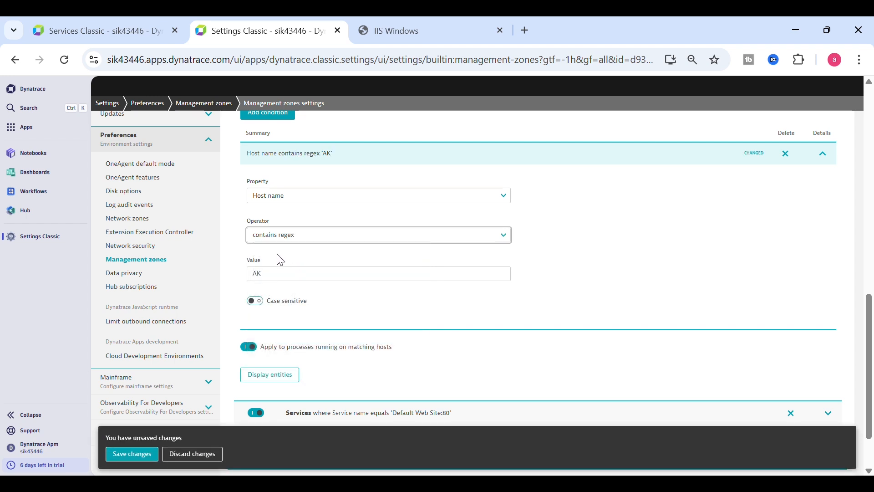
Step: Set the value to 'AK|ARKA001|ARKA002|ARKA003' and display the matching entities
{"action": "left_click", "coordinate": [277, 282]}
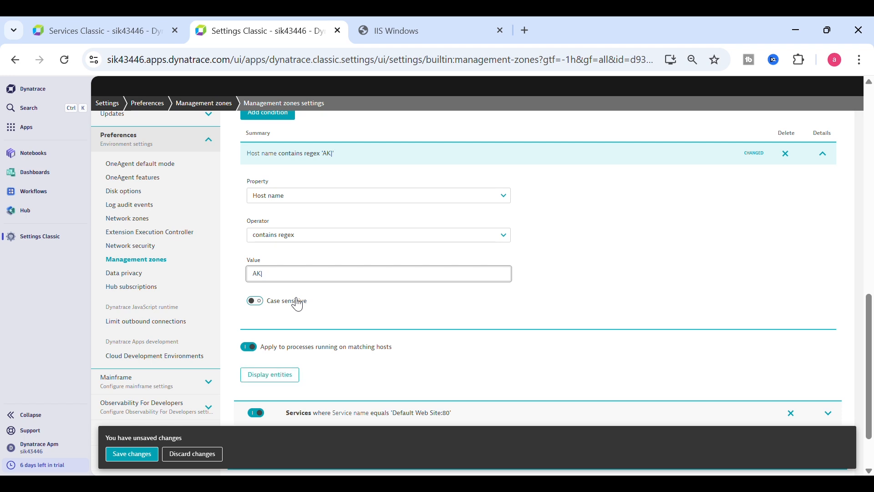
{"action": "type", "text": "A"}
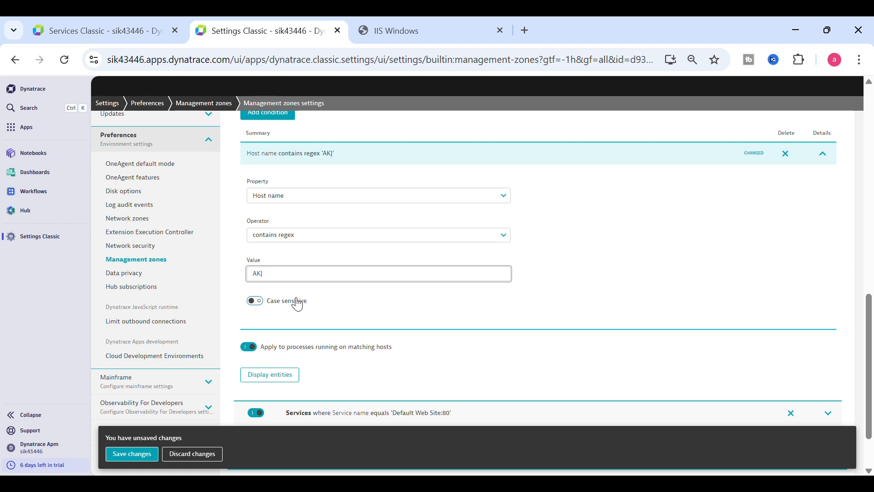
{"action": "type", "text": "A"}
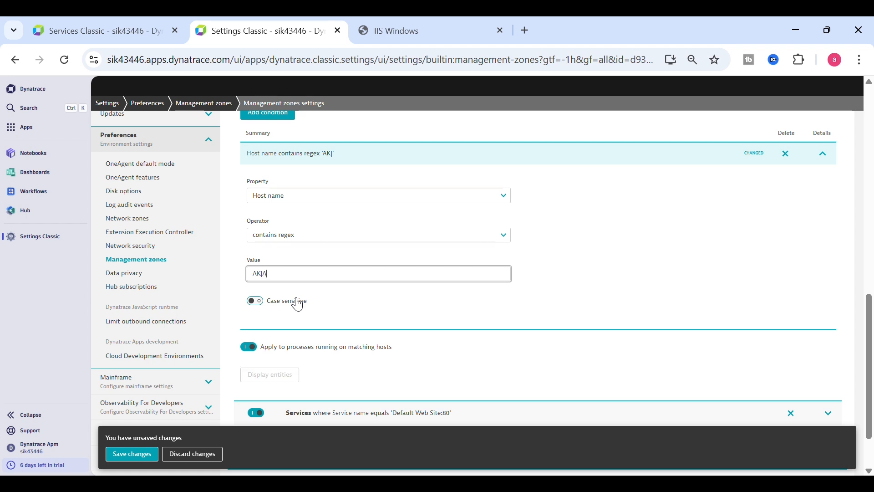
{"action": "type", "text": "RKA"}
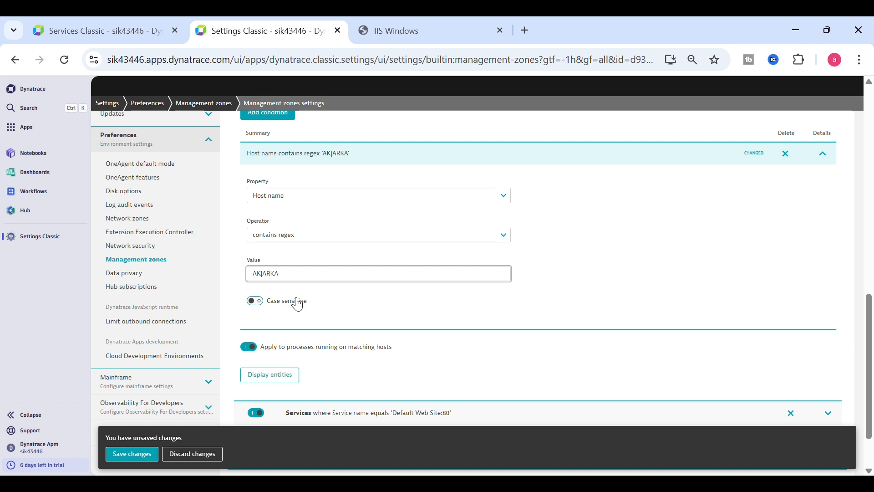
{"action": "type", "text": "001|"}
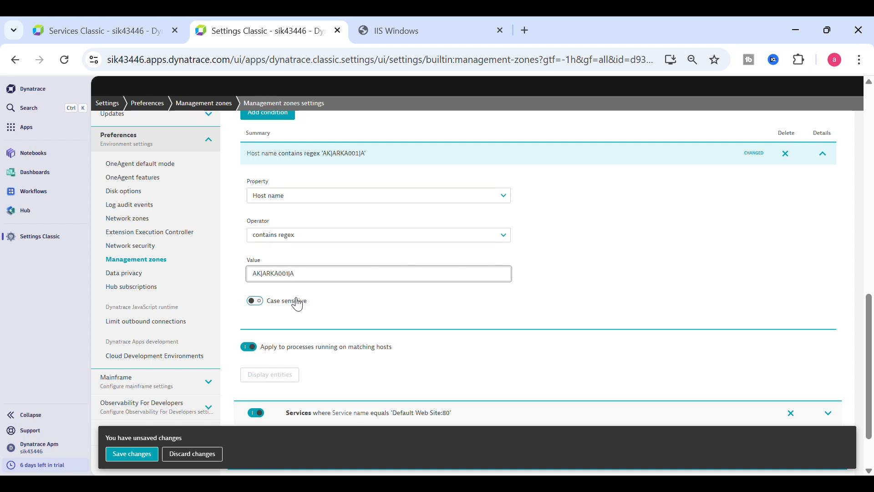
{"action": "type", "text": "ARKA002|A"}
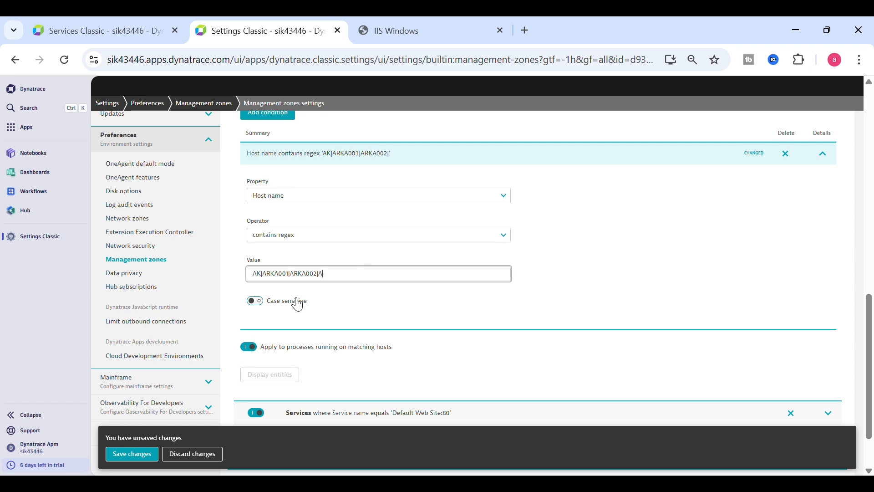
{"action": "type", "text": "RKA00"}
{"action": "key", "text": "BackSpace"}
{"action": "key", "text": "BackSpace"}
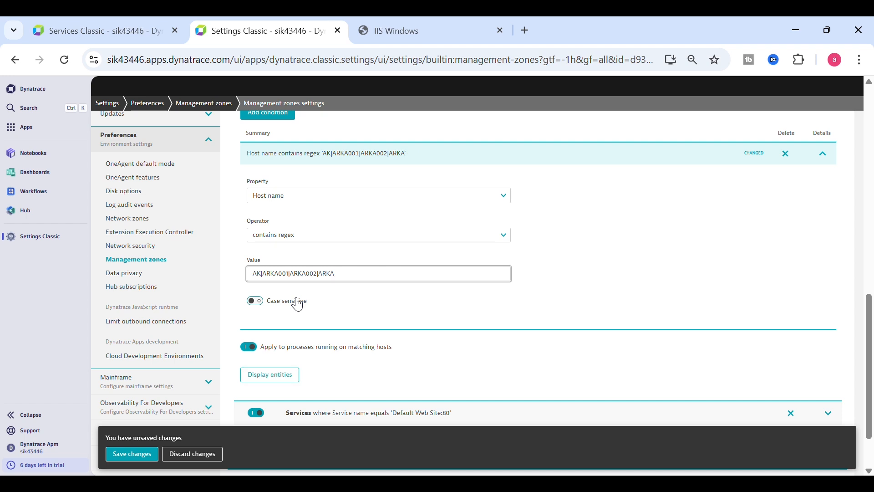
{"action": "type", "text": "003"}
{"action": "left_click_drag", "start_coordinate": [287, 274], "coordinate": [440, 276]}
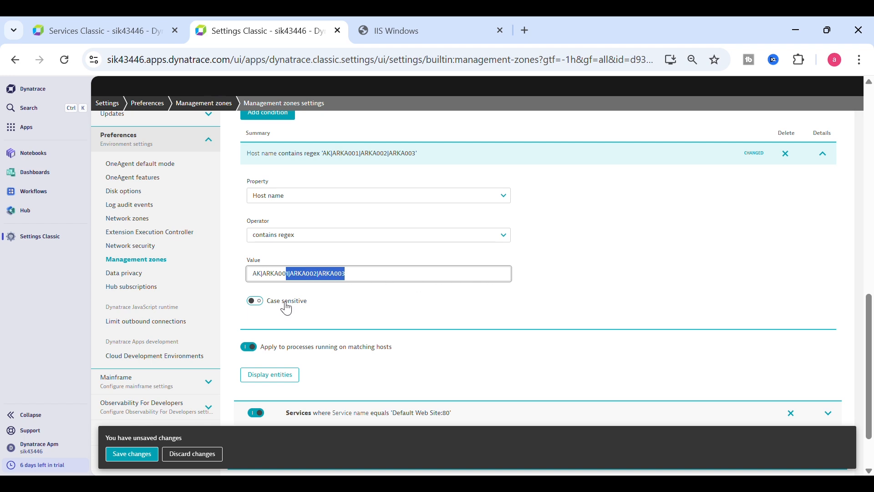
{"action": "left_click", "coordinate": [317, 304]}
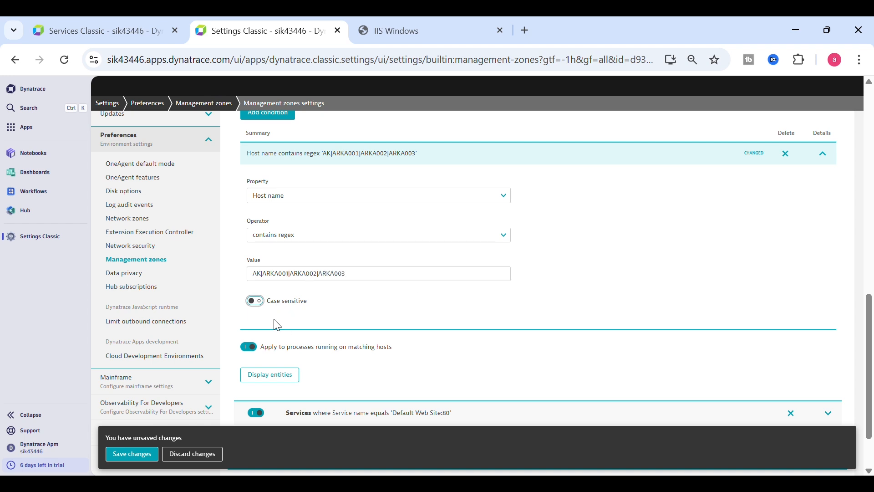
{"action": "left_click", "coordinate": [268, 384]}
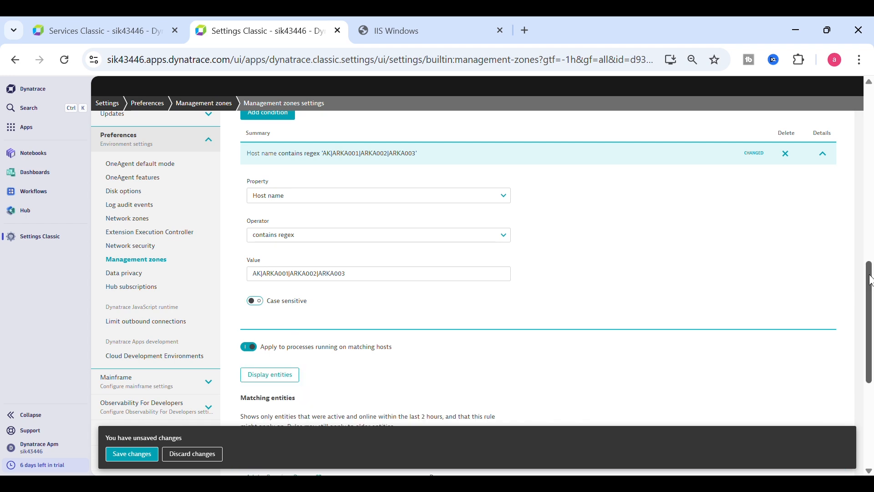
Step: Delete the trailing host patterns from the Hosts contains-regex value, leaving only AK
{"action": "left_click_drag", "start_coordinate": [870, 279], "coordinate": [867, 312]}
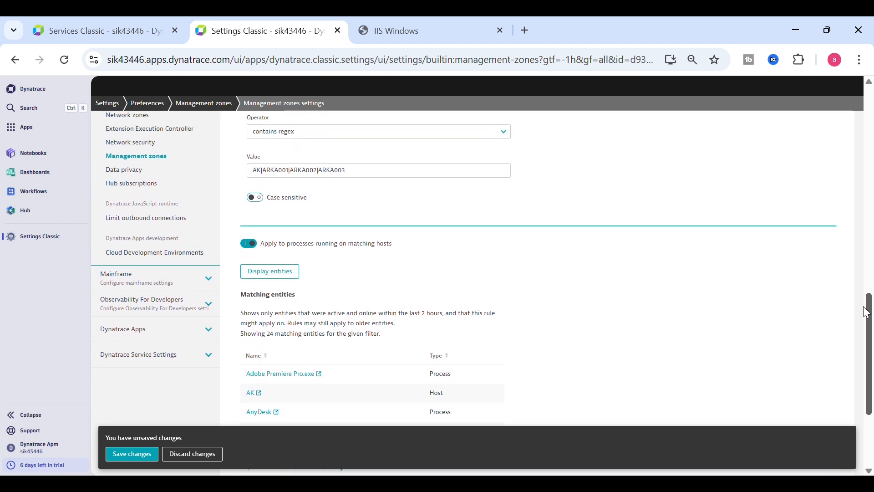
{"action": "left_click", "coordinate": [359, 175]}
{"action": "left_click_drag", "start_coordinate": [358, 175], "coordinate": [302, 175]}
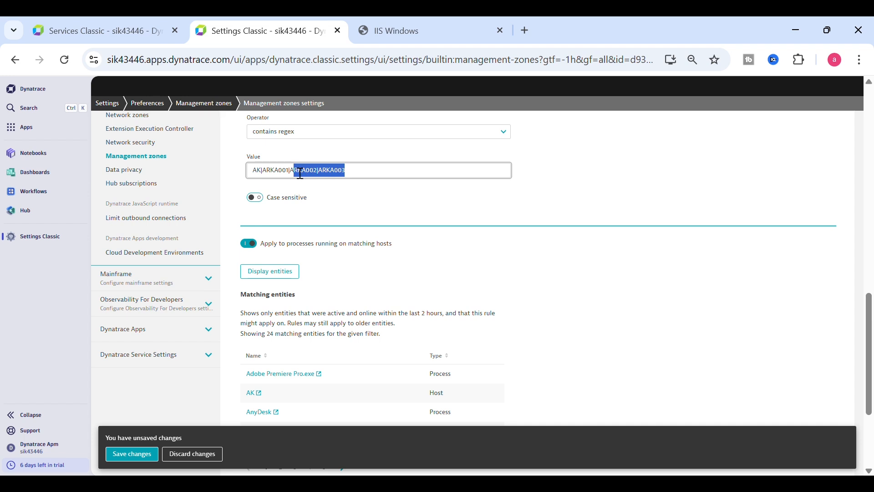
{"action": "key", "text": "BackSpace"}
{"action": "key", "text": "BackSpace"}
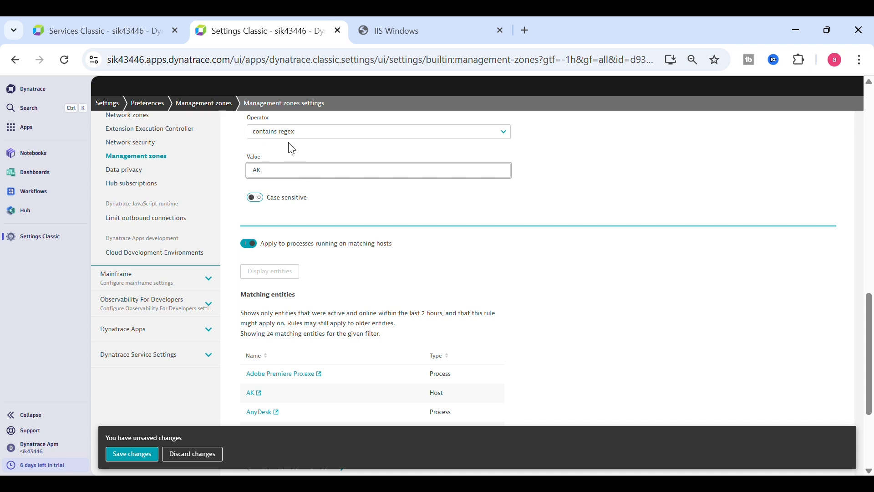
Step: Set the Hosts condition to Host name ends with 'AK001'
{"action": "left_click", "coordinate": [313, 137]}
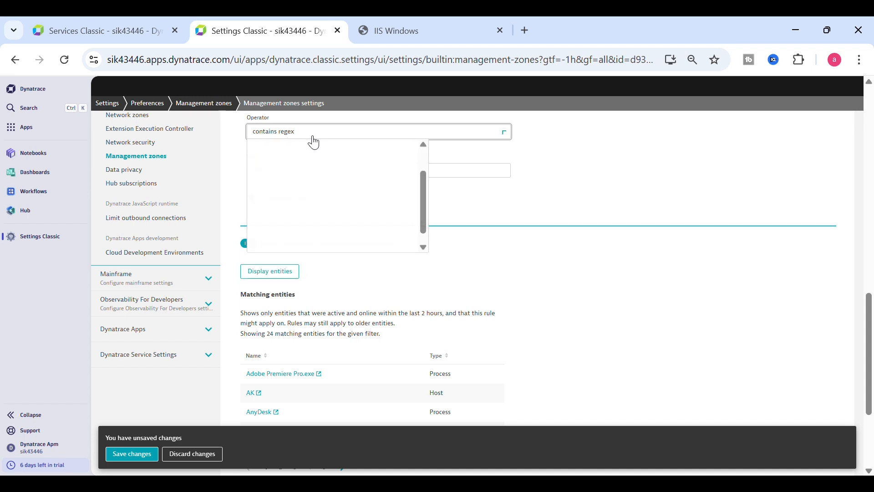
{"action": "scroll", "coordinate": [871, 314], "scroll_direction": "up", "scroll_amount": 2}
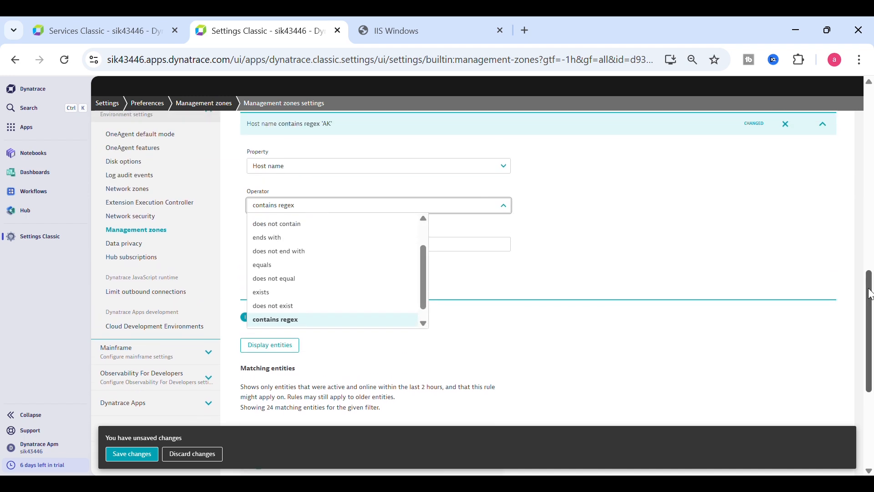
{"action": "left_click_drag", "start_coordinate": [426, 274], "coordinate": [422, 241]}
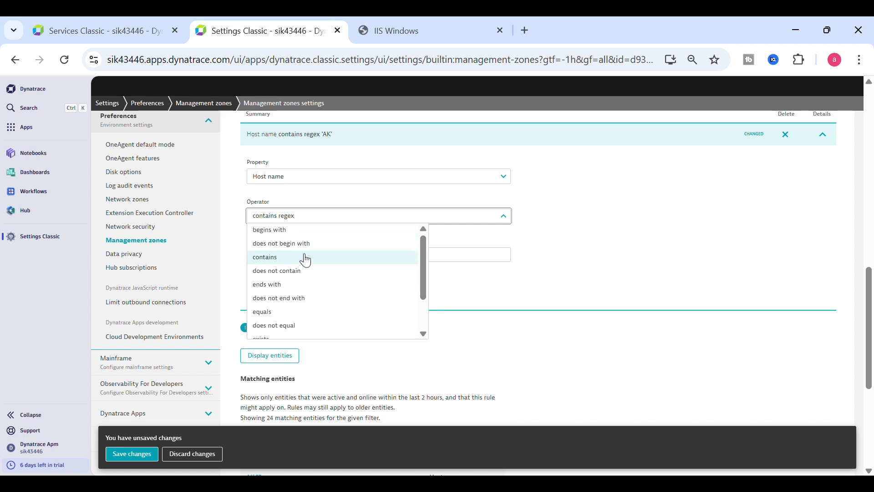
{"action": "left_click", "coordinate": [292, 286]}
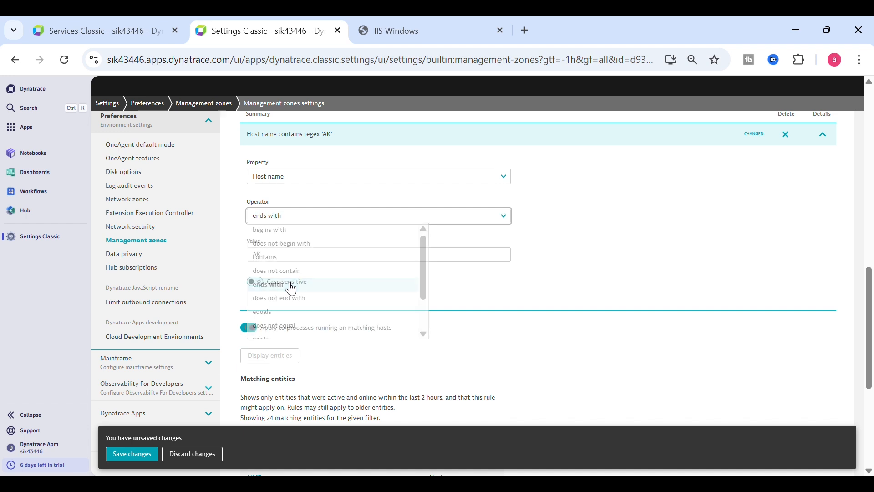
{"action": "left_click", "coordinate": [304, 261]}
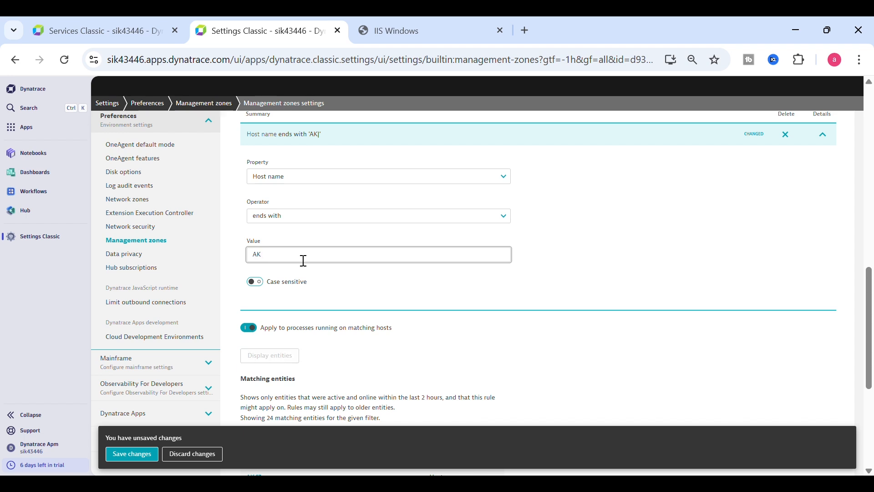
{"action": "type", "text": "01"}
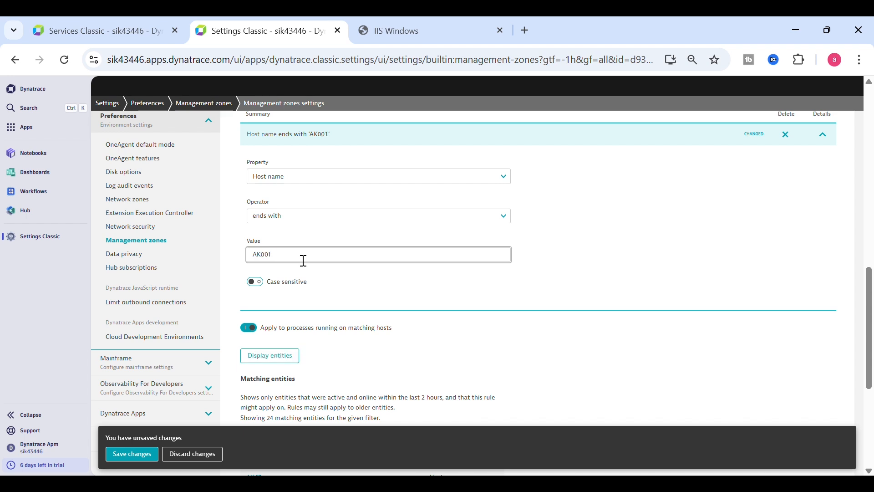
{"action": "type", "text": "|"}
{"action": "key", "text": "BackSpace"}
Step: Try the begins with operator and append '|AK002|AK003' to the AK001 value
{"action": "left_click", "coordinate": [504, 217]}
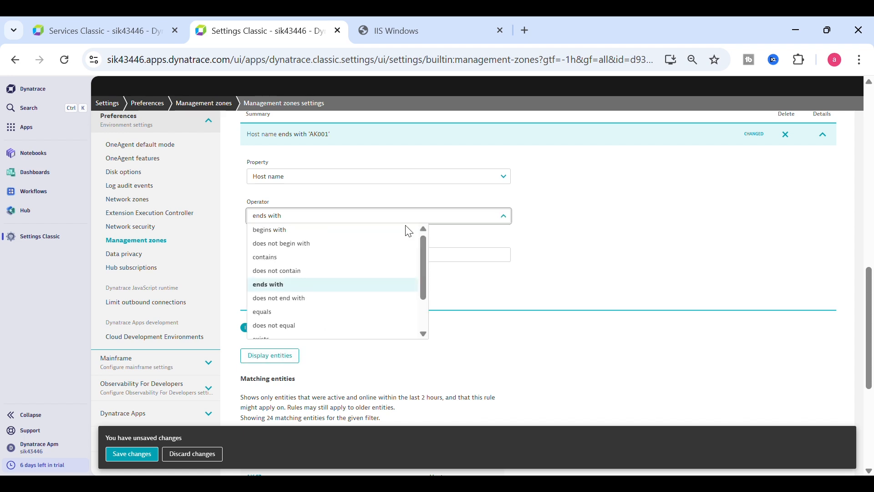
{"action": "left_click", "coordinate": [304, 231]}
{"action": "left_click", "coordinate": [300, 255]}
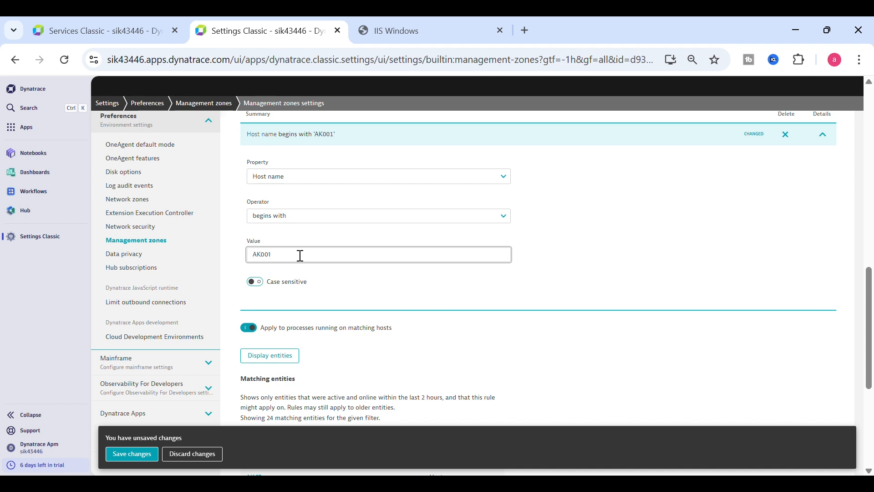
{"action": "type", "text": "|AK002"}
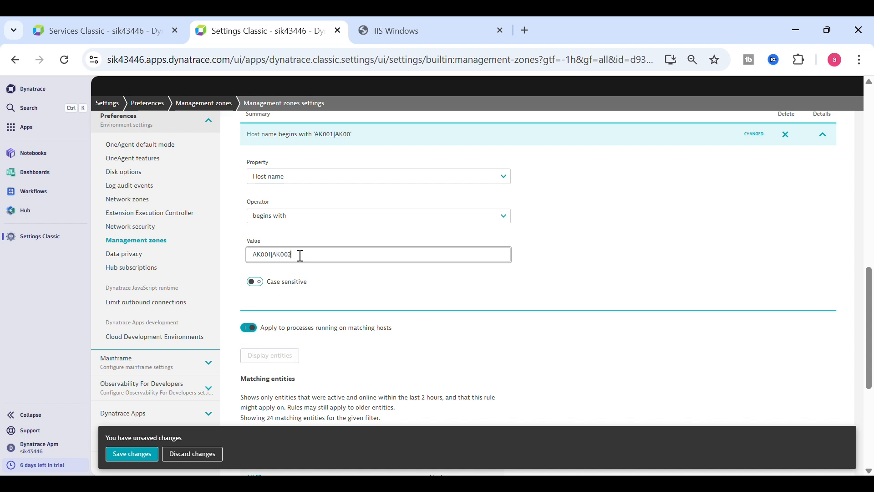
{"action": "type", "text": "|AK003"}
{"action": "left_click_drag", "start_coordinate": [272, 255], "coordinate": [319, 256]}
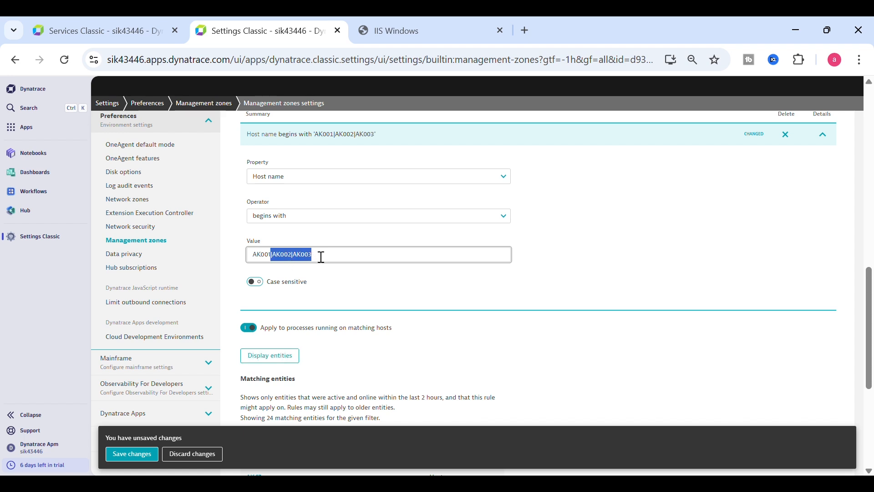
Step: Switch the operator to contains and trim the value down to just 'AK'
{"action": "left_click", "coordinate": [295, 219]}
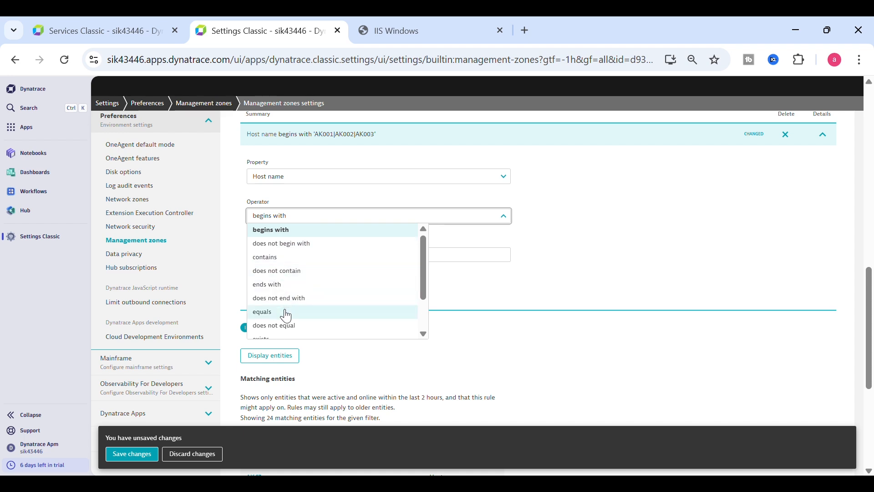
{"action": "left_click", "coordinate": [285, 258]}
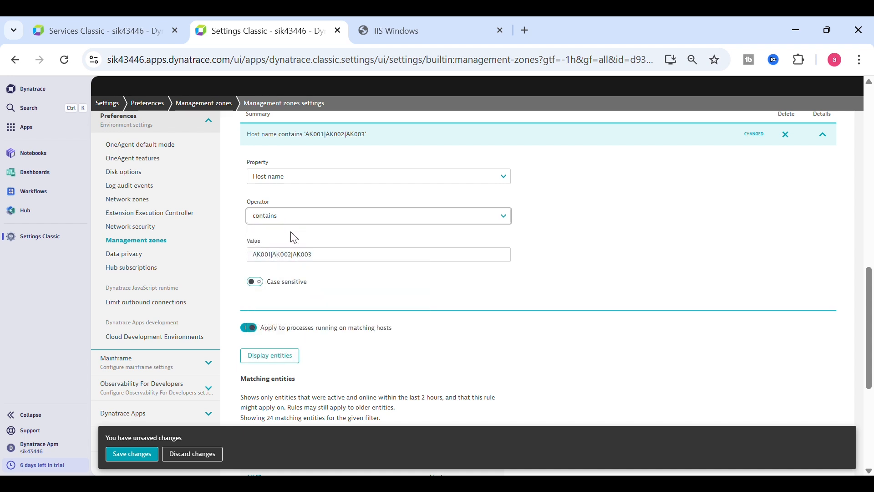
{"action": "left_click", "coordinate": [321, 263]}
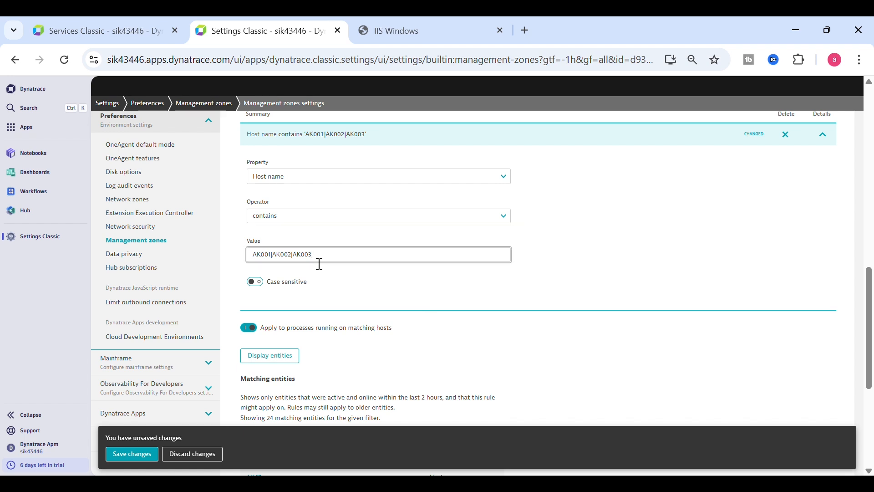
{"action": "left_click_drag", "start_coordinate": [319, 264], "coordinate": [262, 263]}
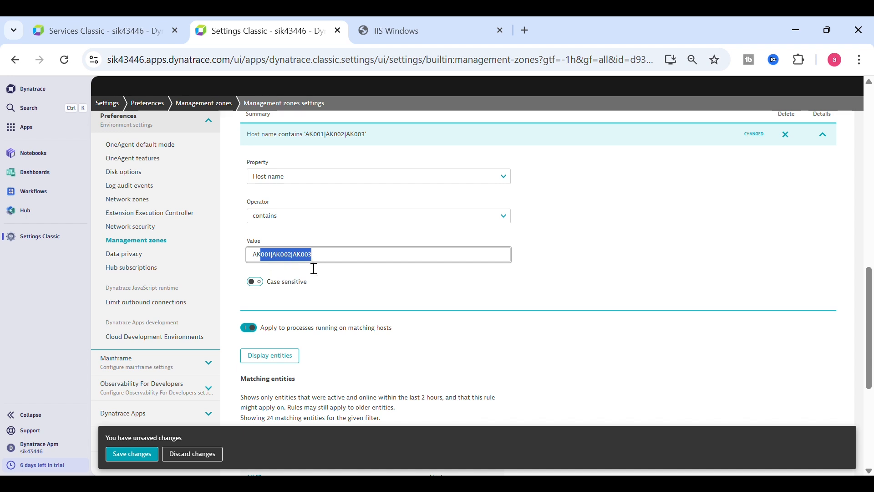
{"action": "key", "text": "BackSpace"}
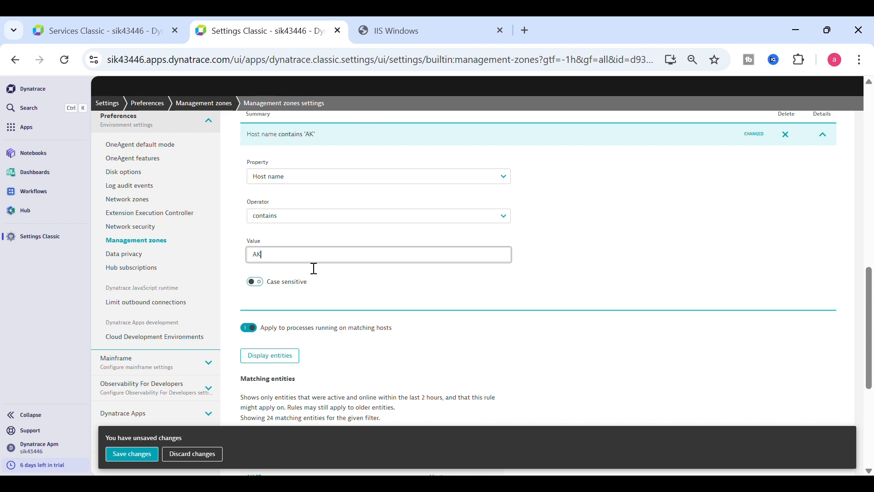
Step: Switch the rule to contains regex and extend the value with '|AK001|AK002' and 'ARKA789'
{"action": "left_click", "coordinate": [289, 217]}
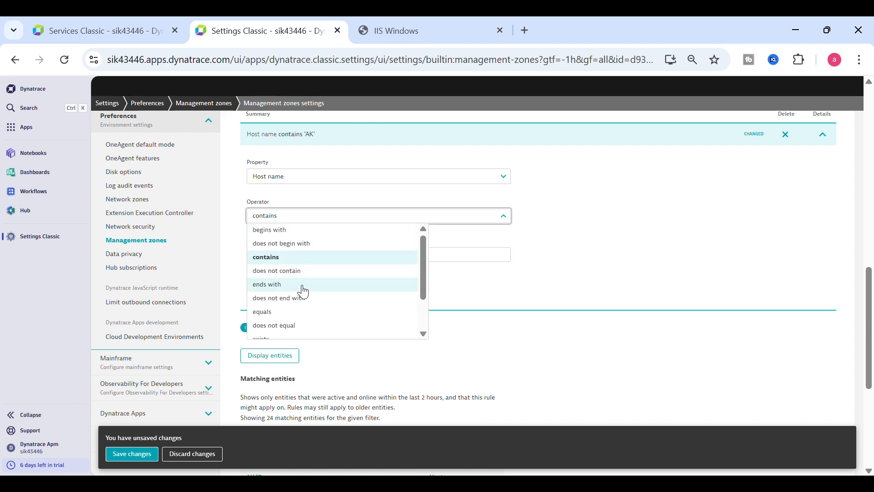
{"action": "left_click_drag", "start_coordinate": [424, 267], "coordinate": [423, 292]}
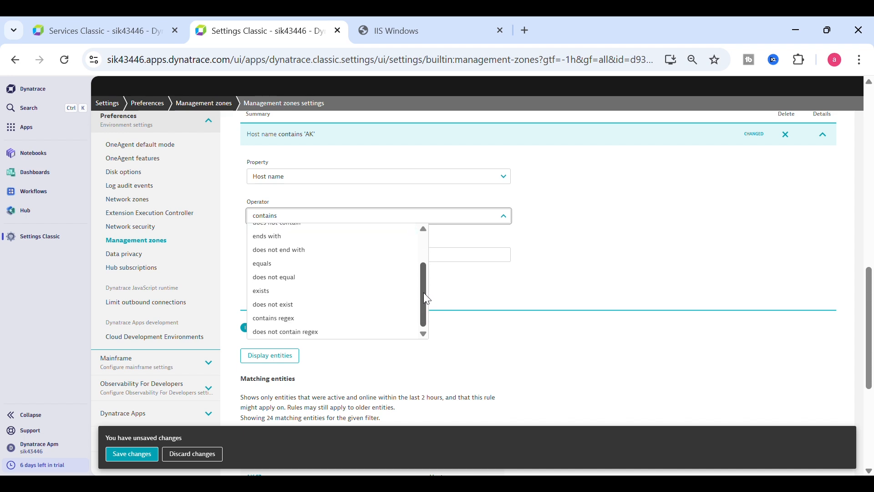
{"action": "left_click", "coordinate": [297, 321]}
{"action": "left_click", "coordinate": [294, 261]}
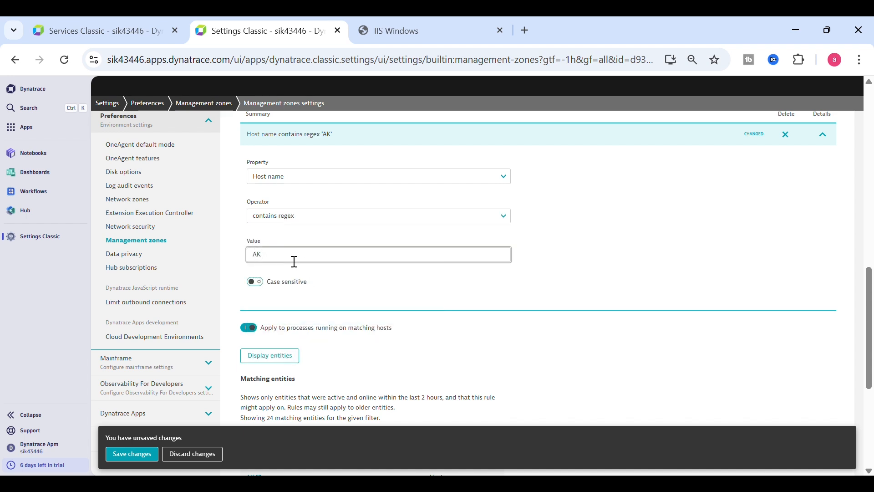
{"action": "type", "text": "|AK001"}
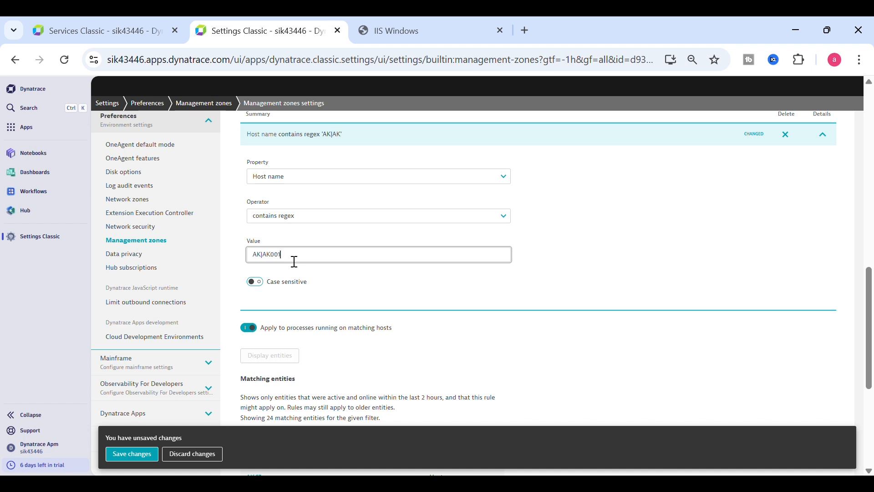
{"action": "type", "text": "|AK002"}
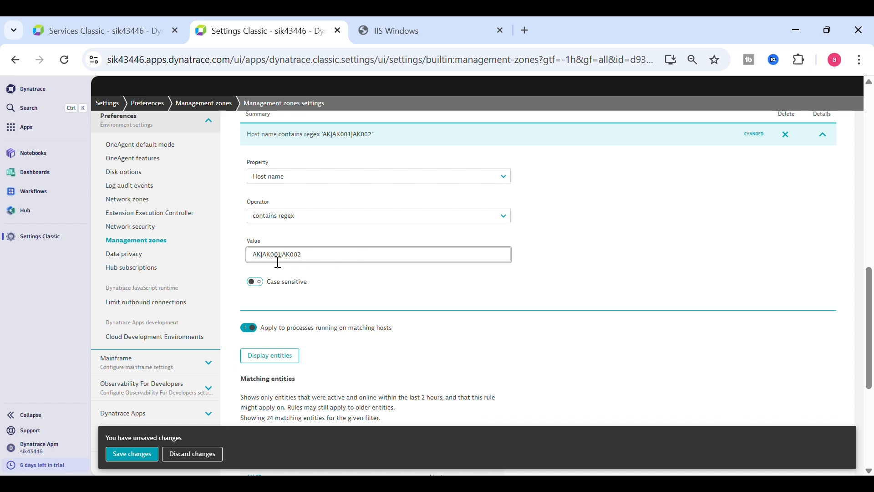
{"action": "left_click_drag", "start_coordinate": [271, 260], "coordinate": [288, 261]}
{"action": "left_click", "coordinate": [311, 262]}
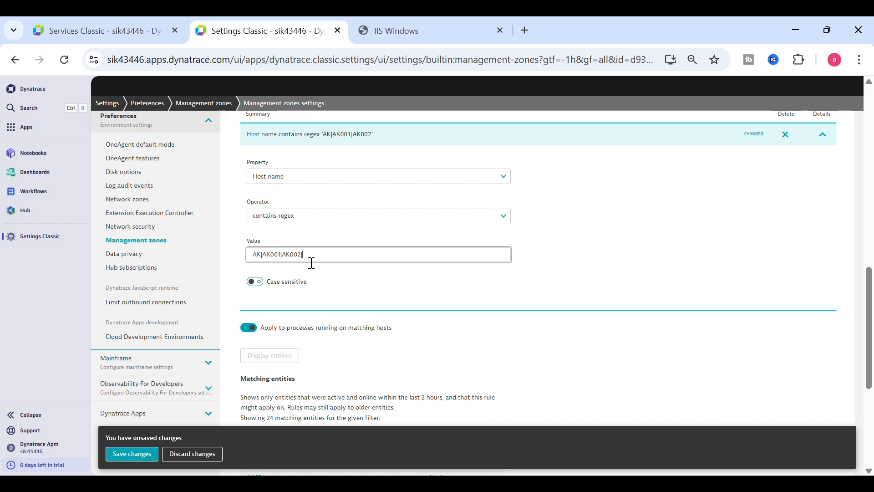
{"action": "type", "text": "ARK"}
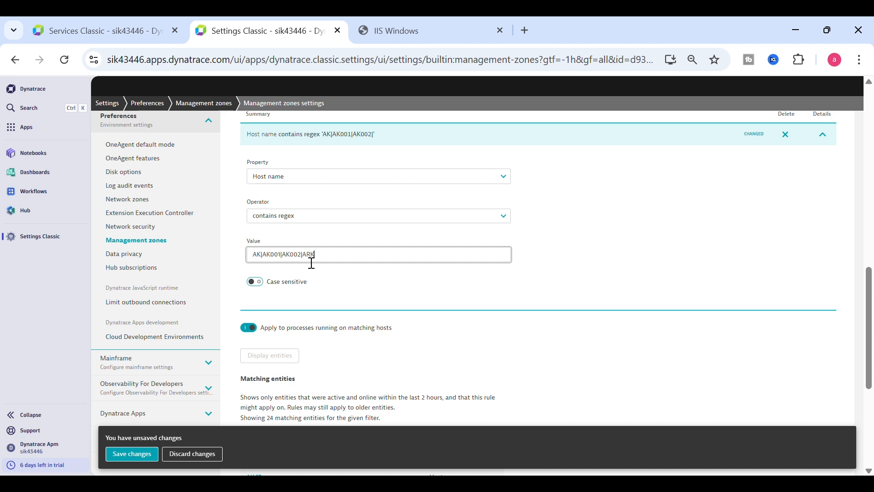
{"action": "type", "text": "A"}
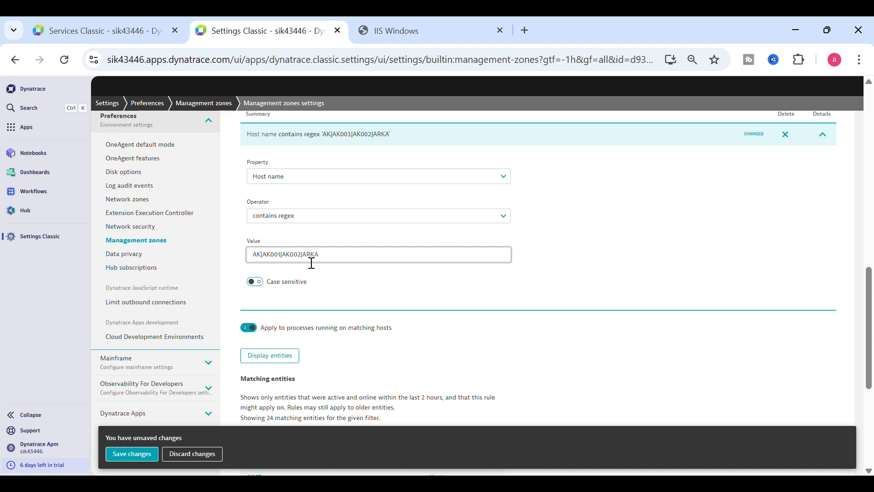
{"action": "type", "text": "789"}
Step: Keep contains regex but trim the value back to 'AK'
{"action": "left_click_drag", "start_coordinate": [274, 257], "coordinate": [336, 262]}
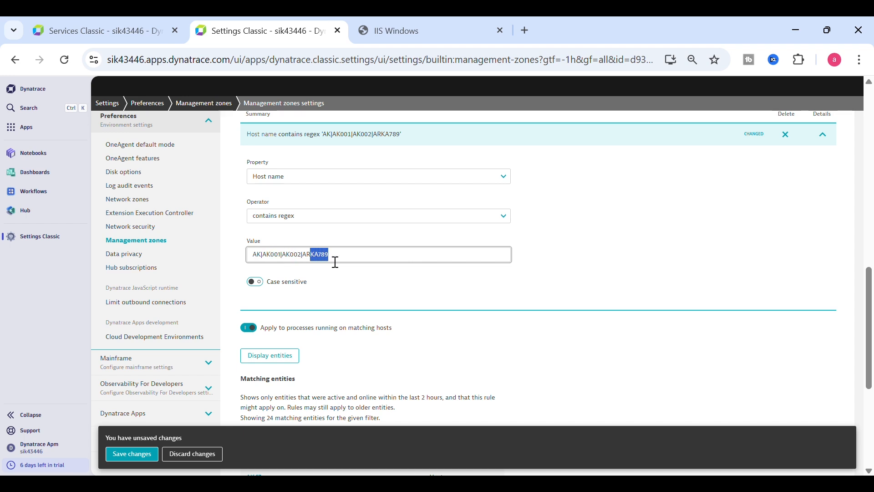
{"action": "left_click", "coordinate": [302, 223]}
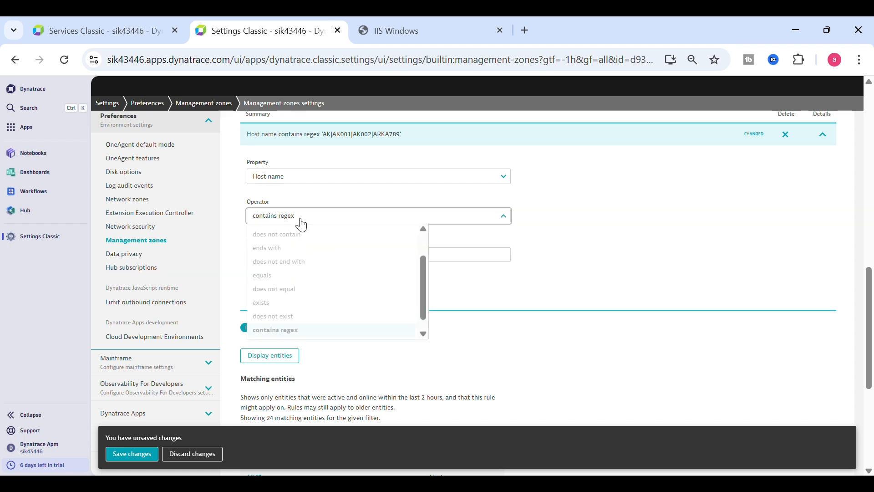
{"action": "left_click", "coordinate": [293, 330]}
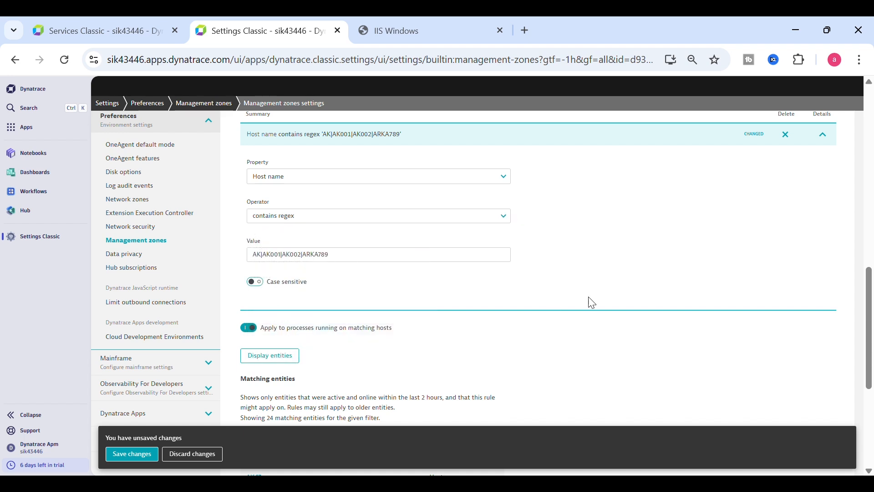
{"action": "scroll", "coordinate": [867, 294], "scroll_direction": "down", "scroll_amount": 2}
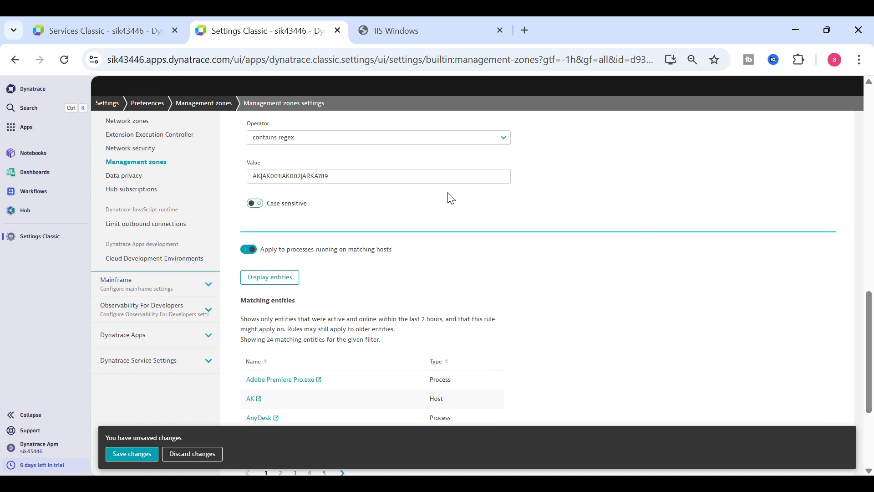
{"action": "left_click_drag", "start_coordinate": [363, 177], "coordinate": [272, 184]}
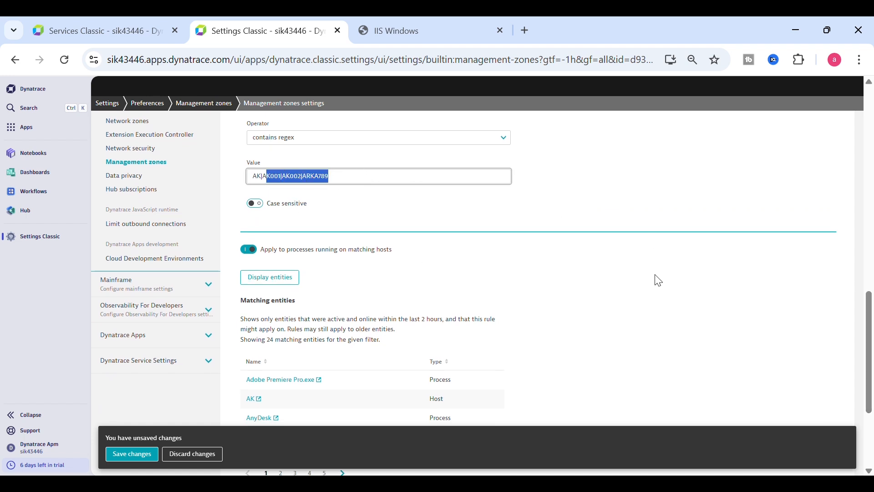
{"action": "key", "text": "BackSpace"}
{"action": "key", "text": "BackSpace"}
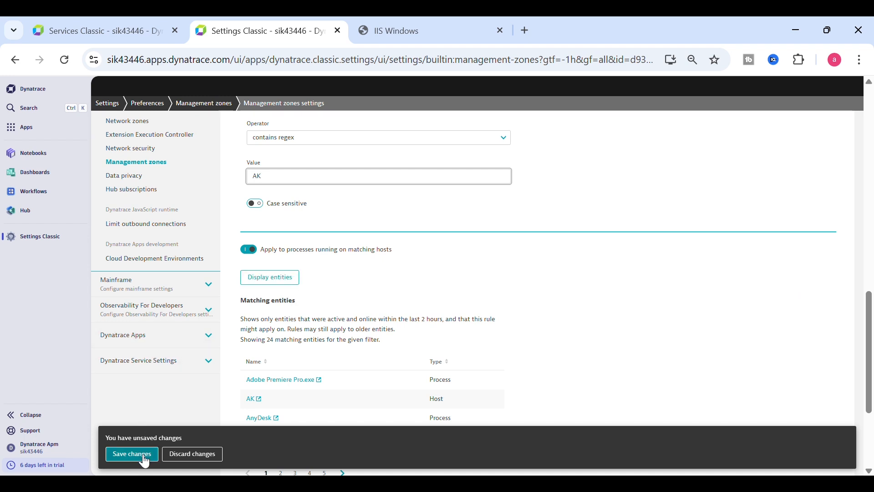
Step: Change the operator to equals and save the management zone changes
{"action": "left_click", "coordinate": [381, 138]}
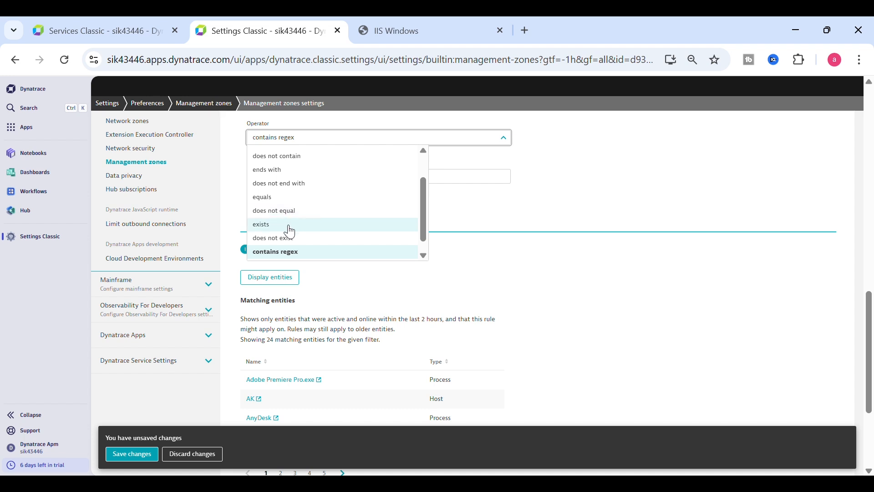
{"action": "left_click_drag", "start_coordinate": [423, 228], "coordinate": [422, 205]}
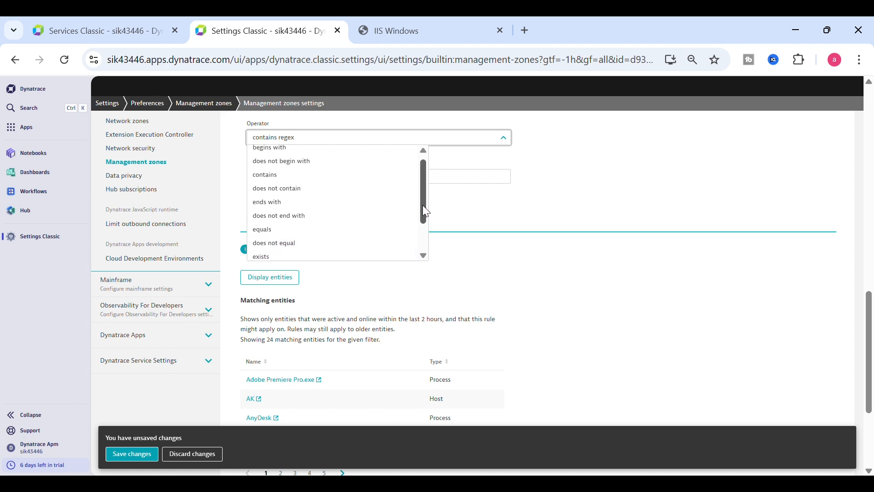
{"action": "left_click", "coordinate": [300, 231]}
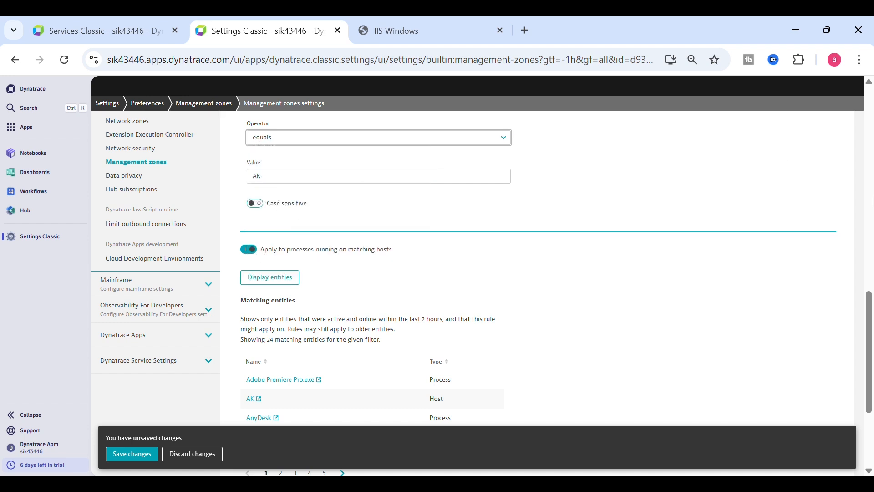
{"action": "left_click_drag", "start_coordinate": [868, 323], "coordinate": [866, 302]}
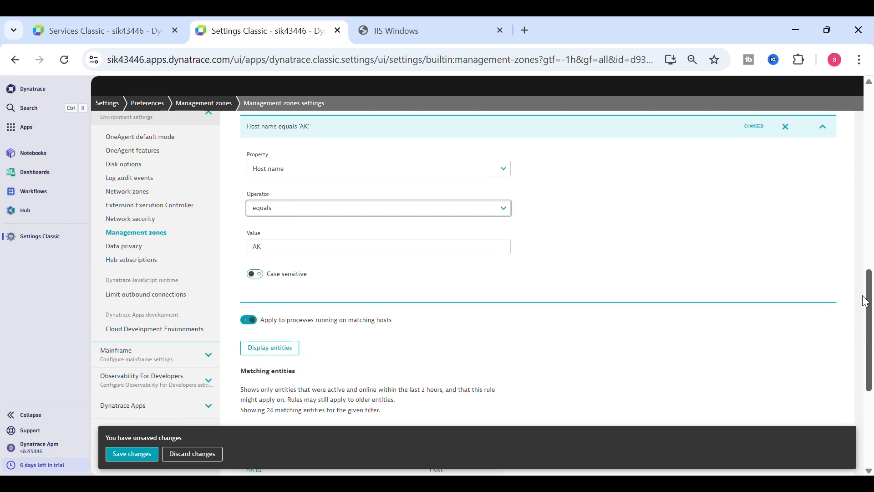
{"action": "left_click", "coordinate": [132, 454]}
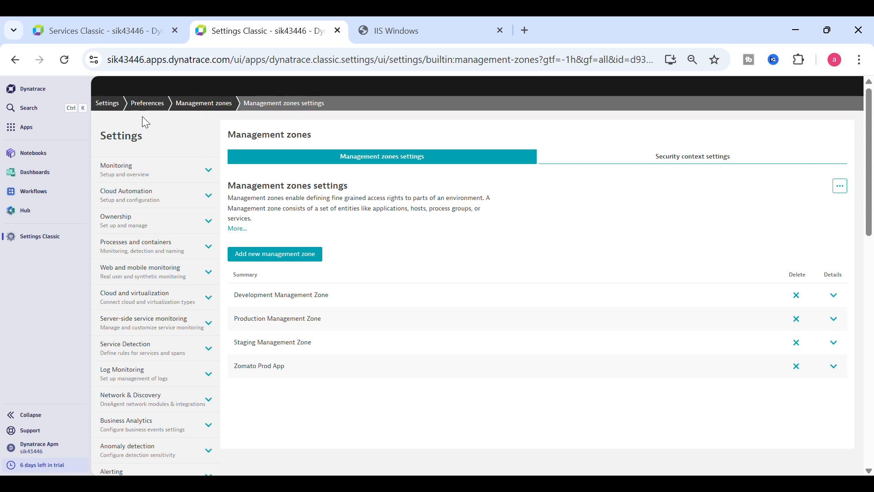
Step: Open the Infra Health Overview dashboard and send its Disk Usage tile query to the data explorer
{"action": "left_click", "coordinate": [43, 179]}
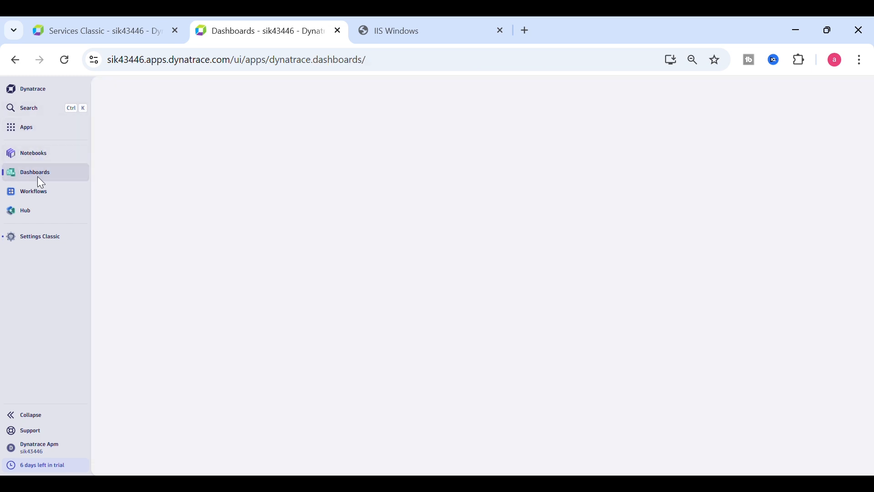
{"action": "left_click", "coordinate": [42, 115]}
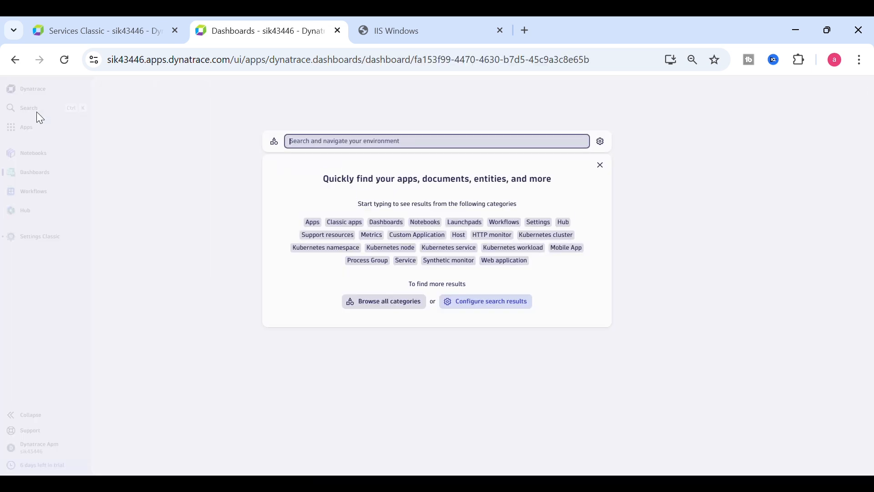
{"action": "type", "text": "DASH"}
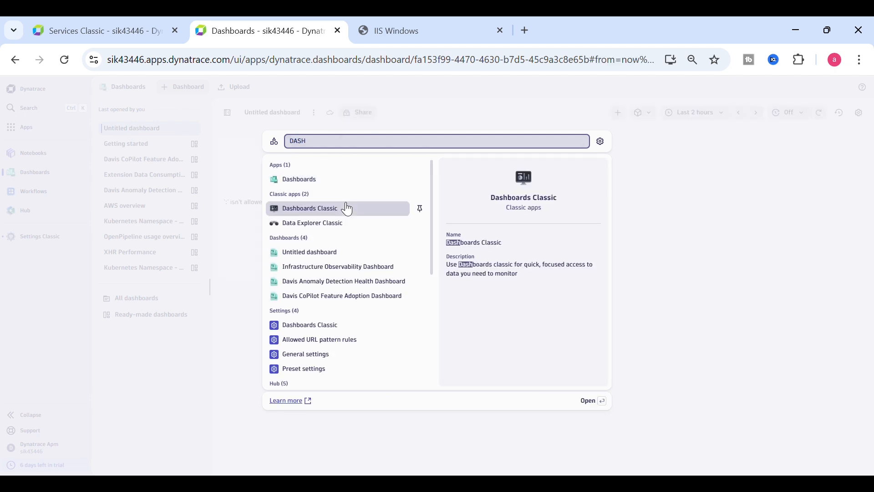
{"action": "left_click", "coordinate": [333, 208]}
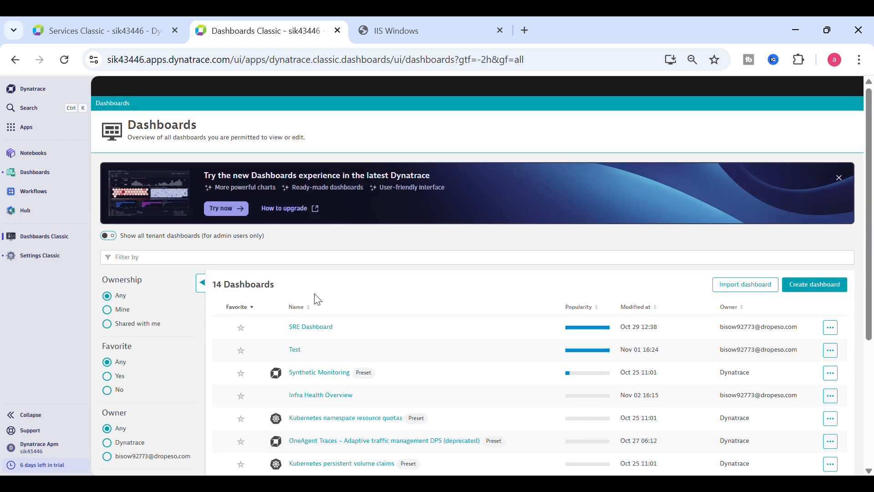
{"action": "left_click", "coordinate": [325, 395]}
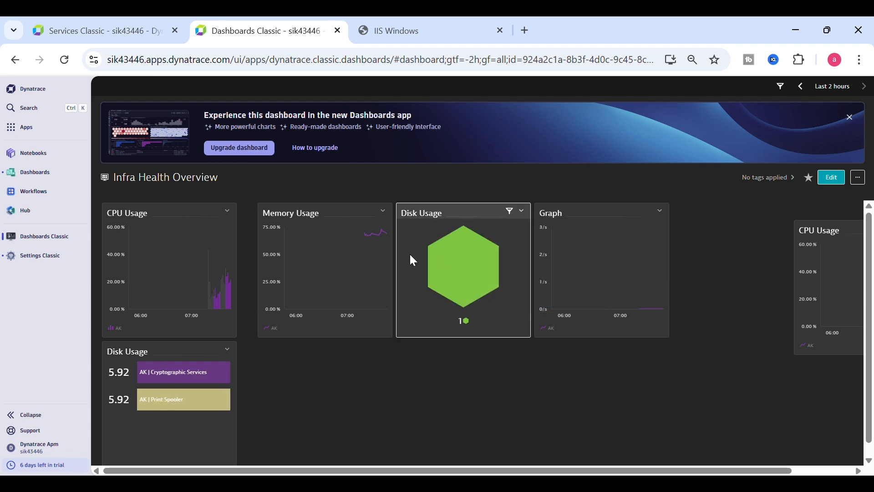
{"action": "left_click", "coordinate": [522, 210]}
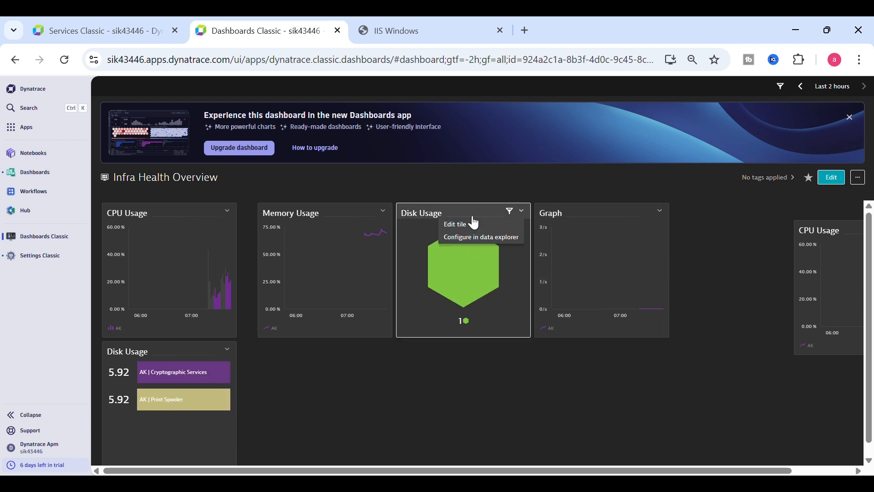
{"action": "left_click", "coordinate": [481, 238]}
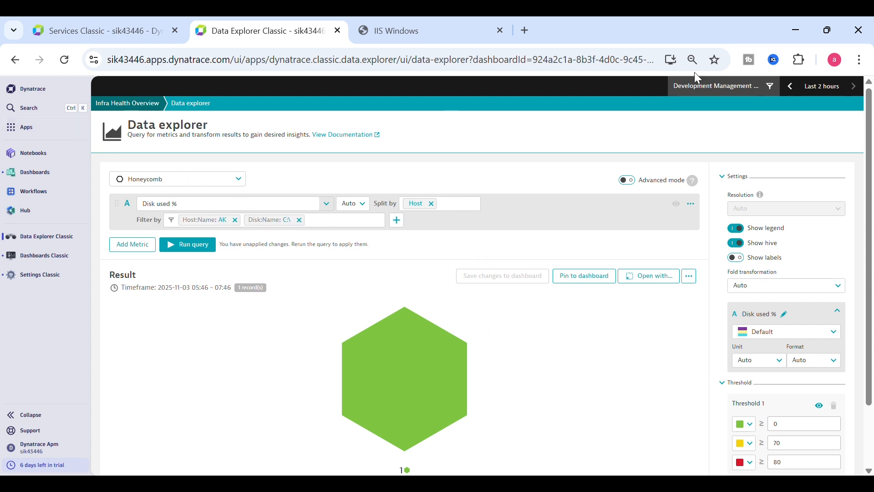
Step: Apply the Zomato Prod App zone filter and reopen the Infra Health Overview dashboard
{"action": "left_click", "coordinate": [691, 95]}
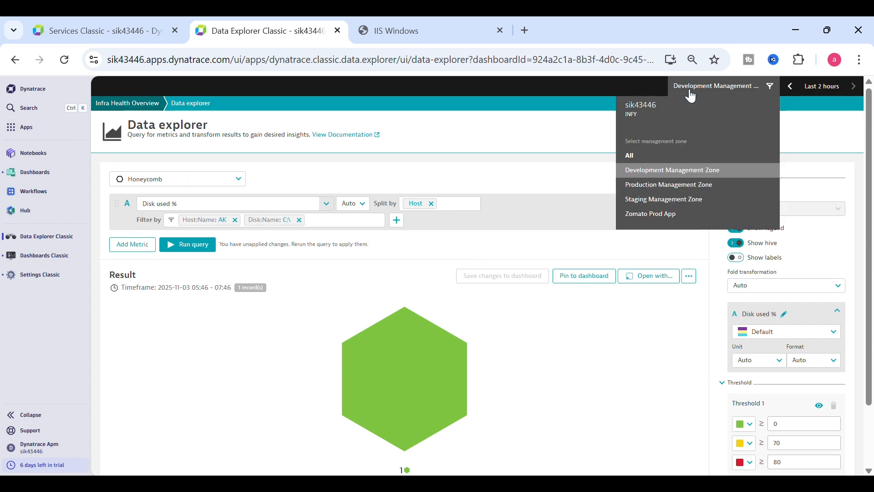
{"action": "left_click", "coordinate": [646, 214]}
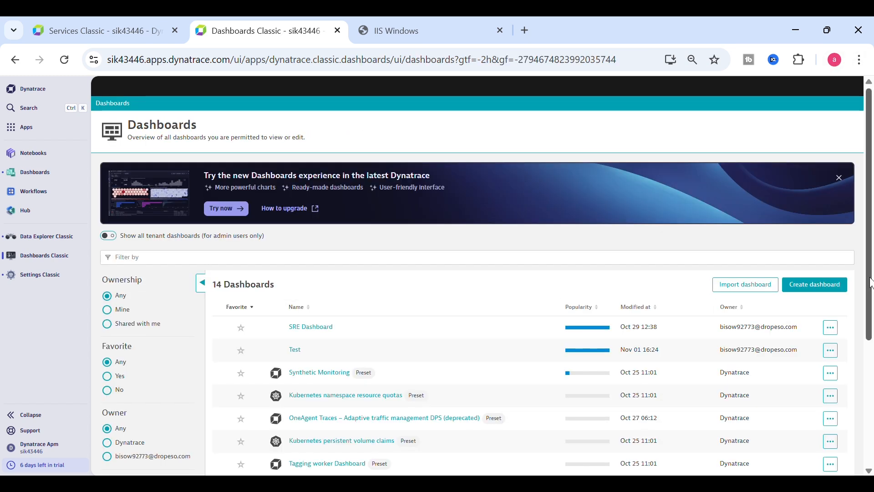
{"action": "mouse_move", "coordinate": [870, 278]}
{"action": "left_mouse_down"}
{"action": "mouse_move", "coordinate": [870, 429]}
{"action": "mouse_move", "coordinate": [870, 367]}
{"action": "mouse_move", "coordinate": [870, 410]}
{"action": "left_mouse_up"}
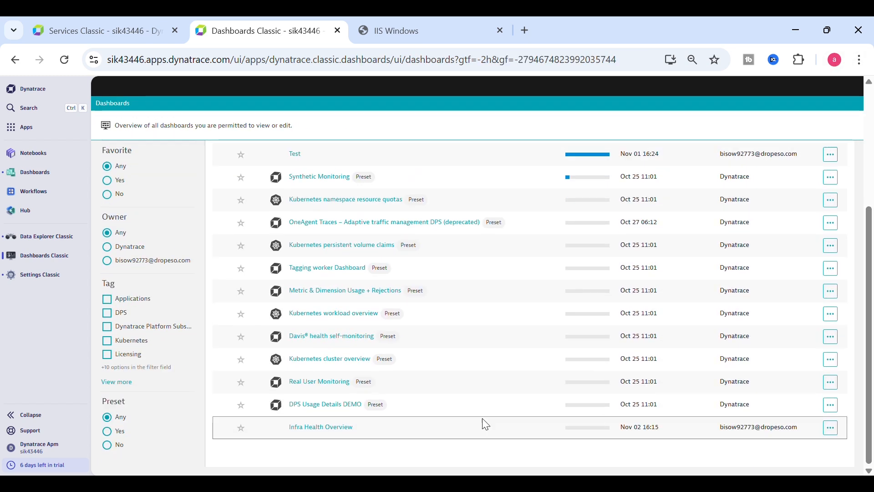
{"action": "left_click", "coordinate": [311, 428]}
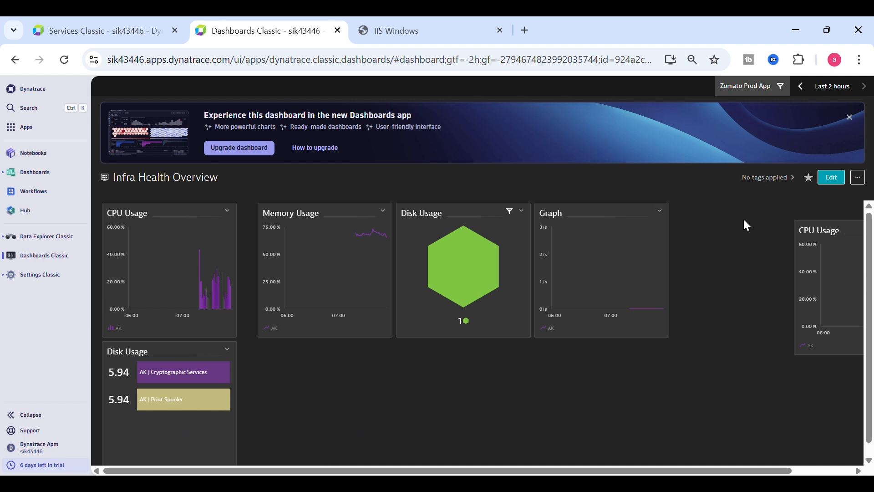
Step: Edit the dashboard and give the hexagon Disk Usage tile a Zomato Prod App custom management zone
{"action": "left_click", "coordinate": [831, 180]}
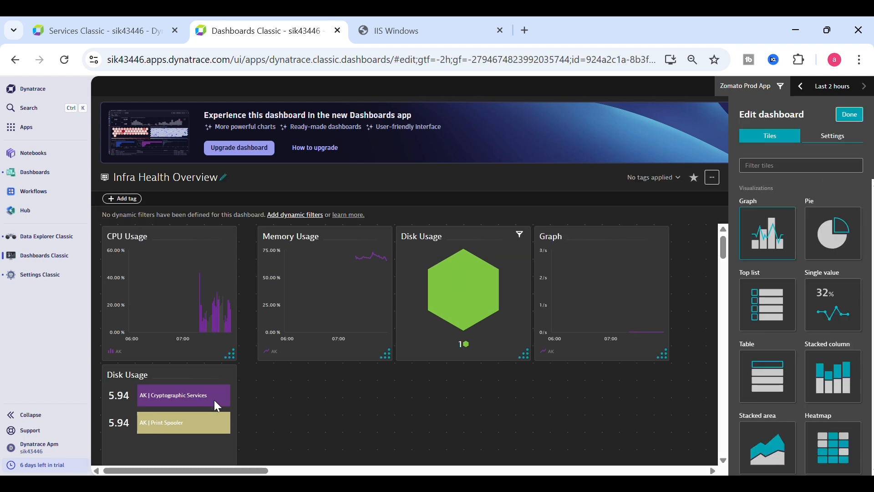
{"action": "left_click", "coordinate": [474, 245]}
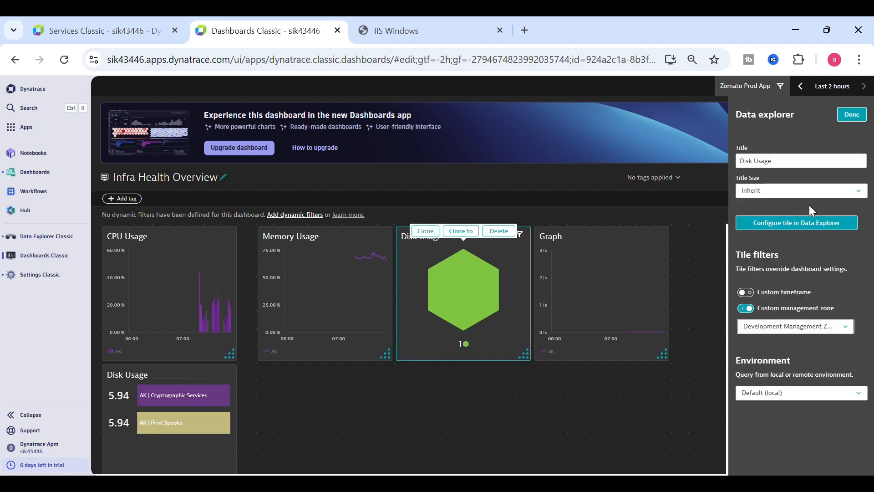
{"action": "left_click", "coordinate": [806, 328]}
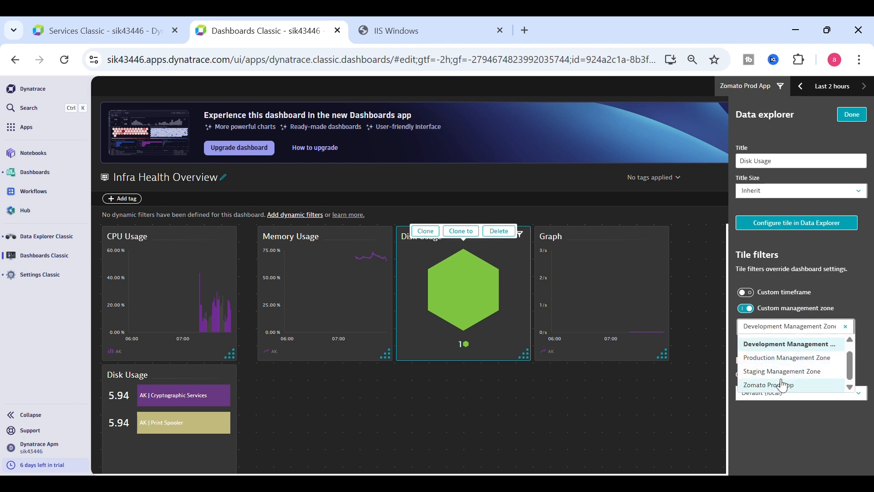
{"action": "left_click", "coordinate": [780, 375]}
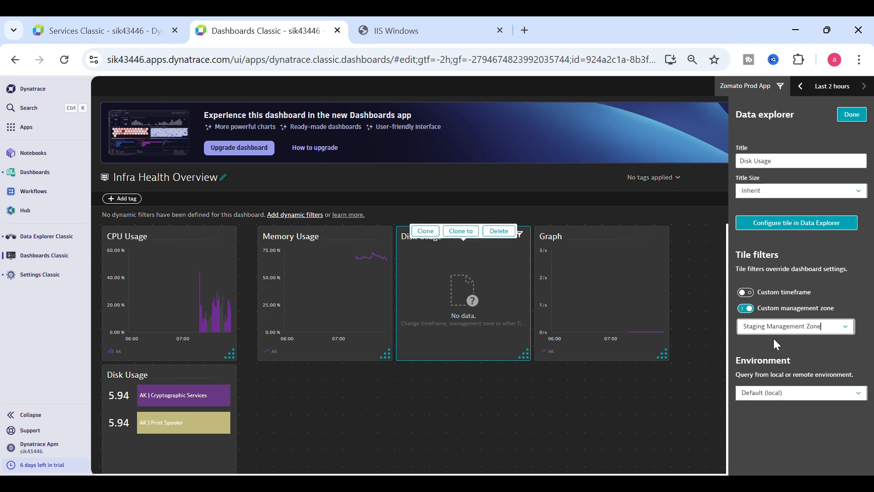
{"action": "left_click", "coordinate": [842, 337]}
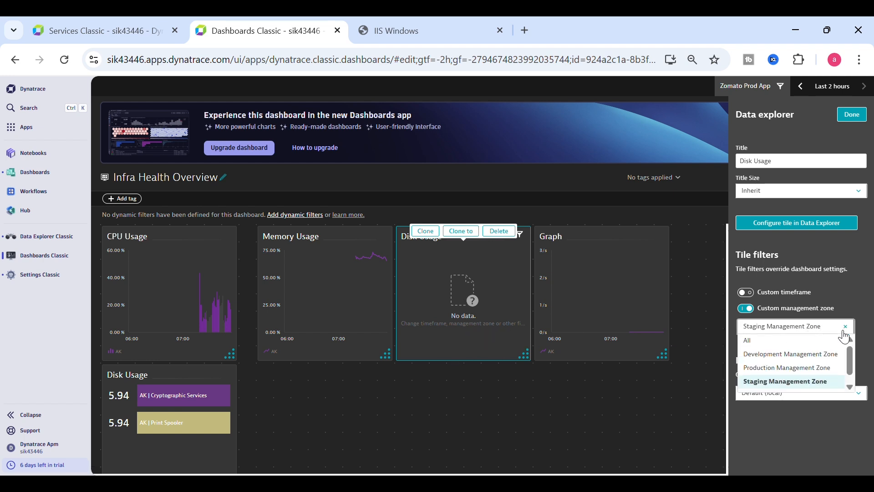
{"action": "scroll", "coordinate": [848, 360], "scroll_direction": "down", "scroll_amount": 1}
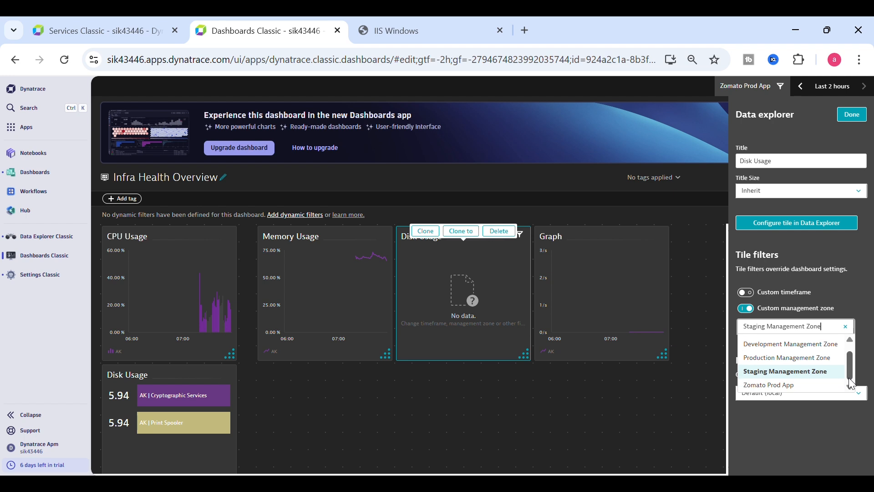
{"action": "left_click", "coordinate": [792, 386]}
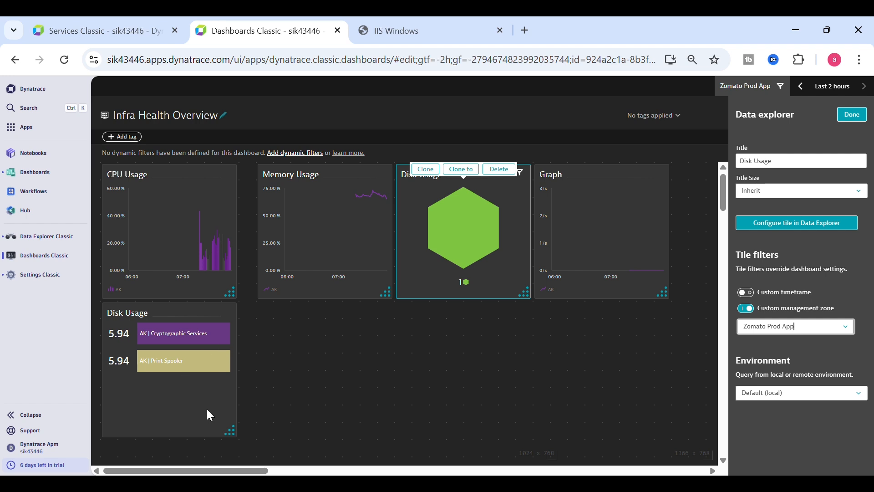
{"action": "left_click", "coordinate": [180, 399]}
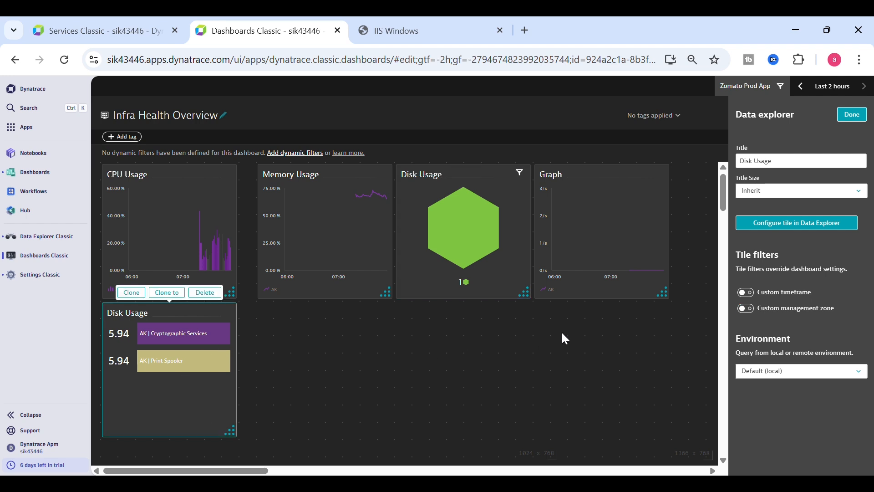
Step: Enable a custom management zone of Zomato Prod App on the Disk Usage table tile
{"action": "left_click", "coordinate": [746, 308]}
{"action": "left_click", "coordinate": [762, 326]}
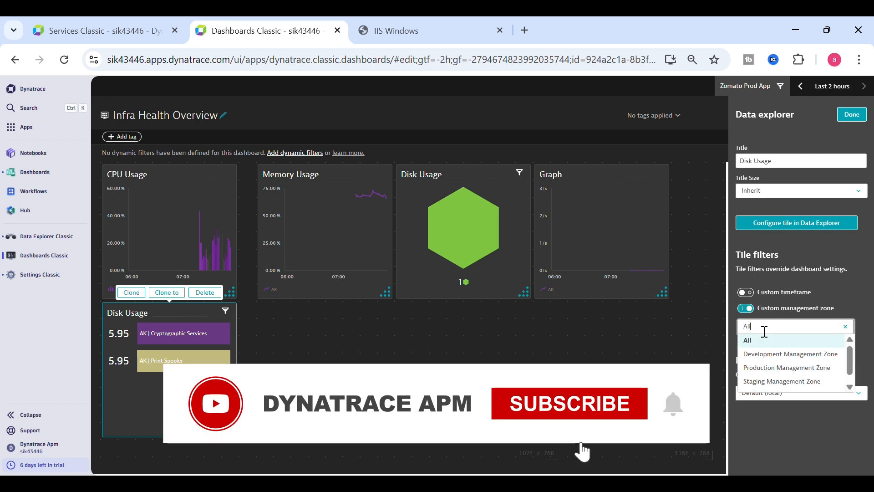
{"action": "scroll", "coordinate": [778, 385], "scroll_direction": "down", "scroll_amount": 1}
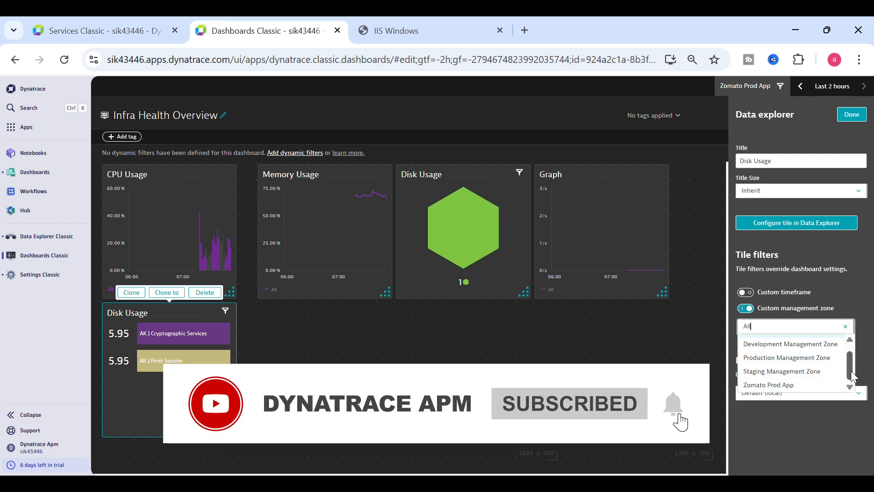
{"action": "left_click", "coordinate": [799, 376]}
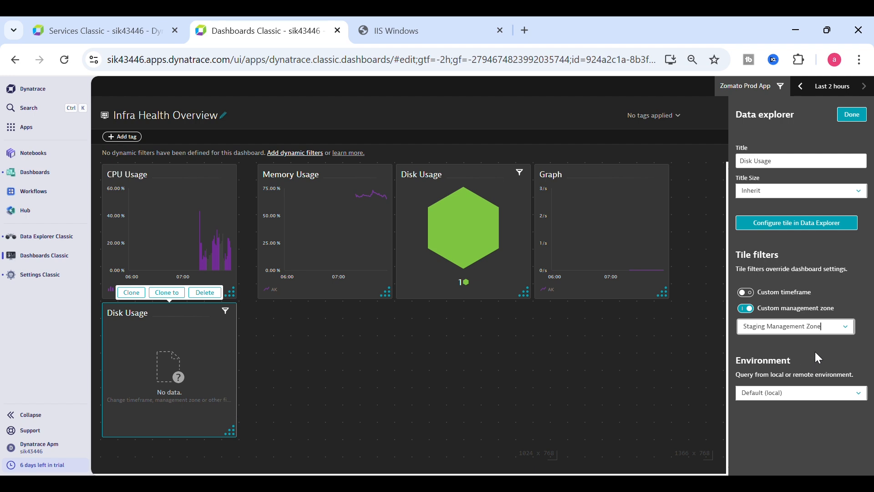
{"action": "left_click", "coordinate": [845, 327]}
{"action": "scroll", "coordinate": [824, 382], "scroll_direction": "down", "scroll_amount": 1}
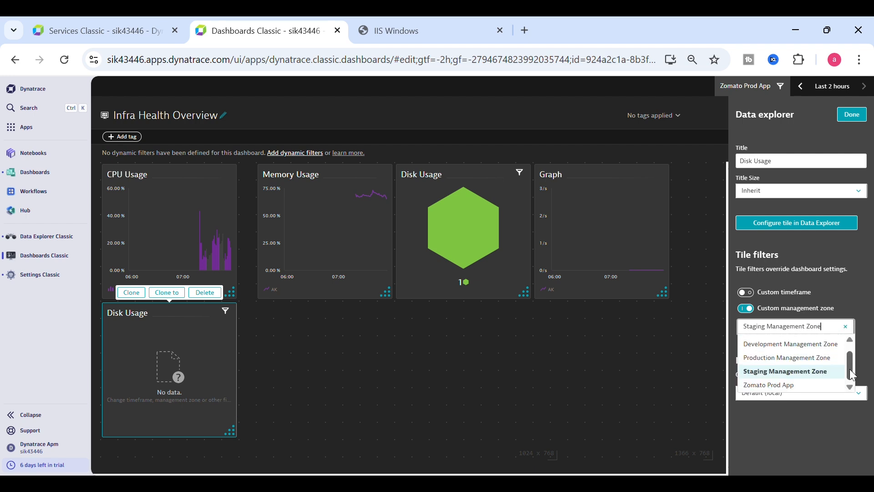
{"action": "left_click", "coordinate": [823, 385]}
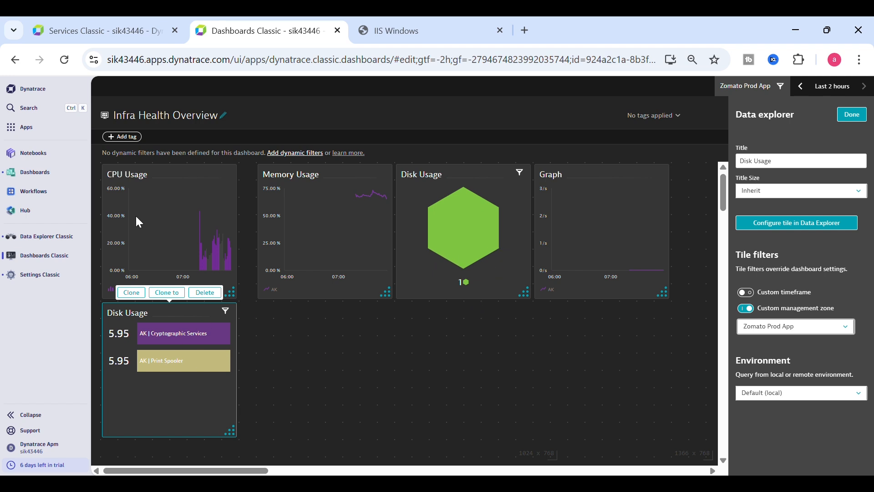
Step: Briefly multi-select the CPU, Memory and Disk Usage tiles, then finish editing the dashboard
{"action": "mouse_move", "coordinate": [330, 346]}
{"action": "left_mouse_down"}
{"action": "mouse_move", "coordinate": [269, 240]}
{"action": "mouse_move", "coordinate": [124, 158]}
{"action": "mouse_move", "coordinate": [127, 173]}
{"action": "left_mouse_up"}
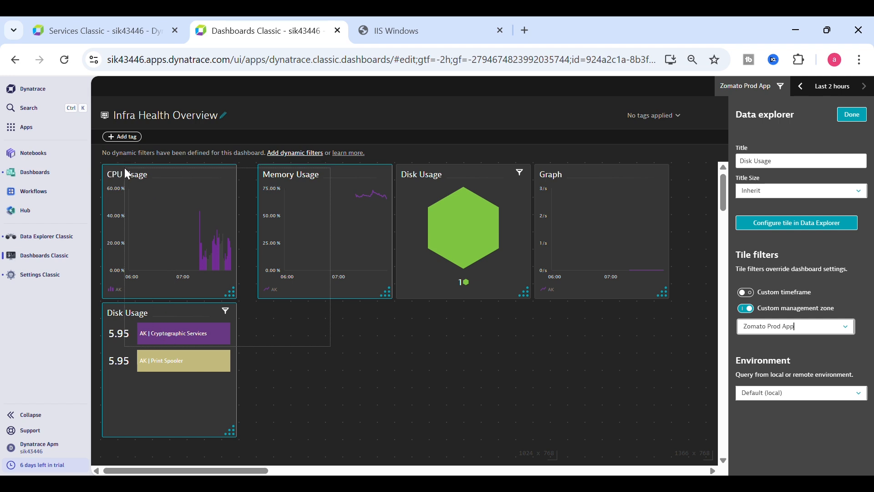
{"action": "left_click_drag", "start_coordinate": [127, 174], "coordinate": [127, 174]}
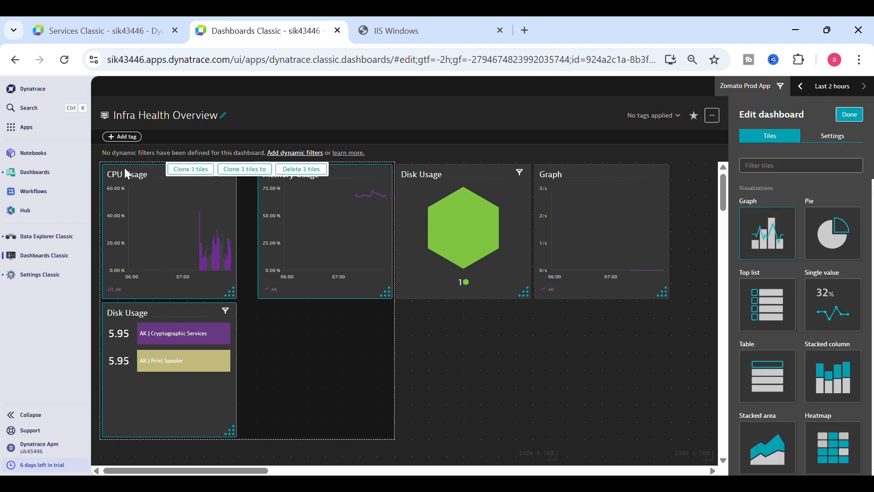
{"action": "left_click", "coordinate": [453, 325]}
{"action": "left_click", "coordinate": [433, 265]}
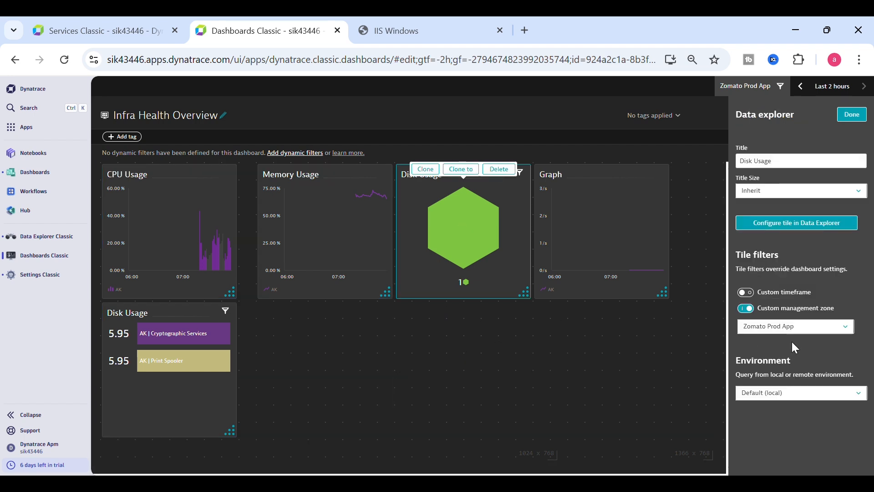
{"action": "left_click", "coordinate": [850, 115]}
{"action": "left_click", "coordinate": [846, 114]}
Step: Search for 'servi' and launch Services Classic from the results
{"action": "left_click", "coordinate": [14, 108]}
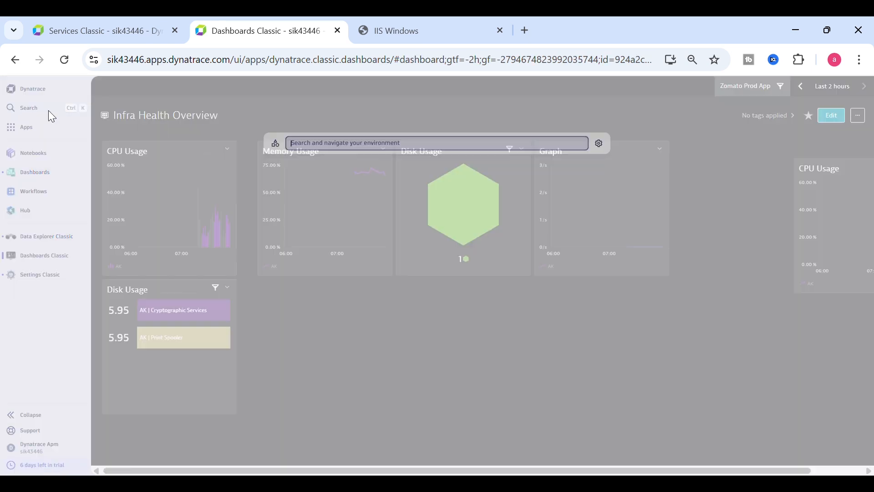
{"action": "type", "text": "servi"}
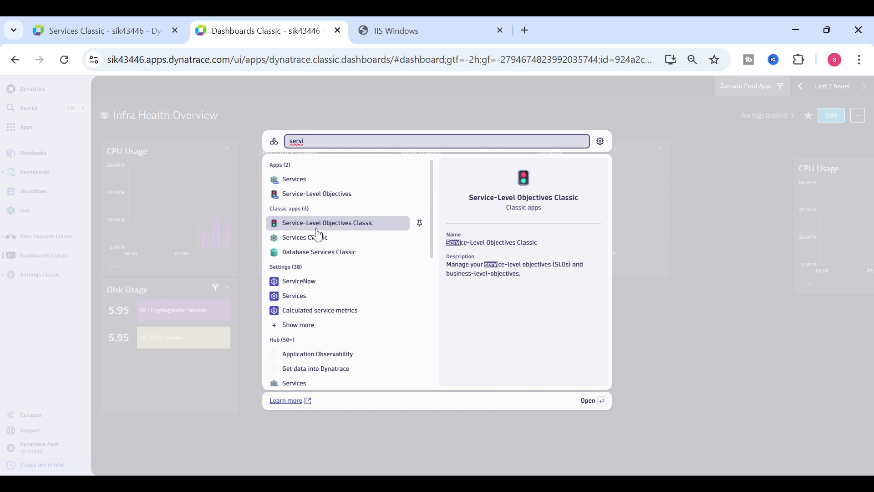
{"action": "left_click", "coordinate": [319, 241]}
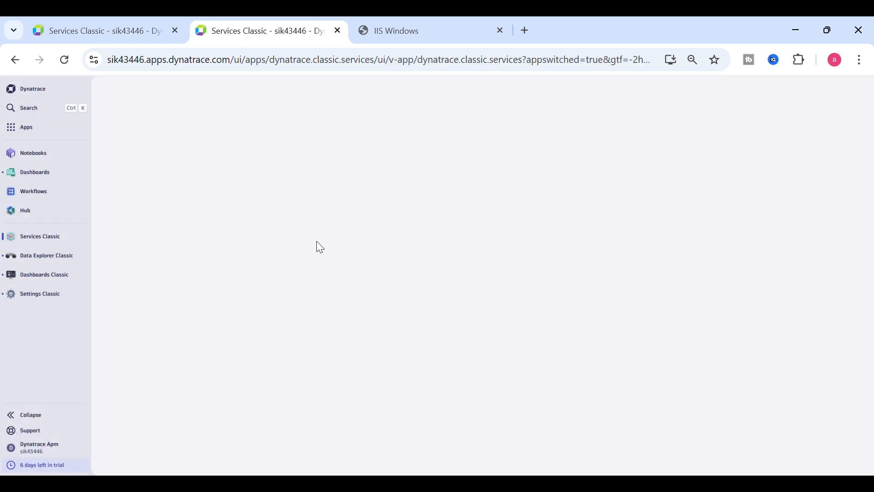